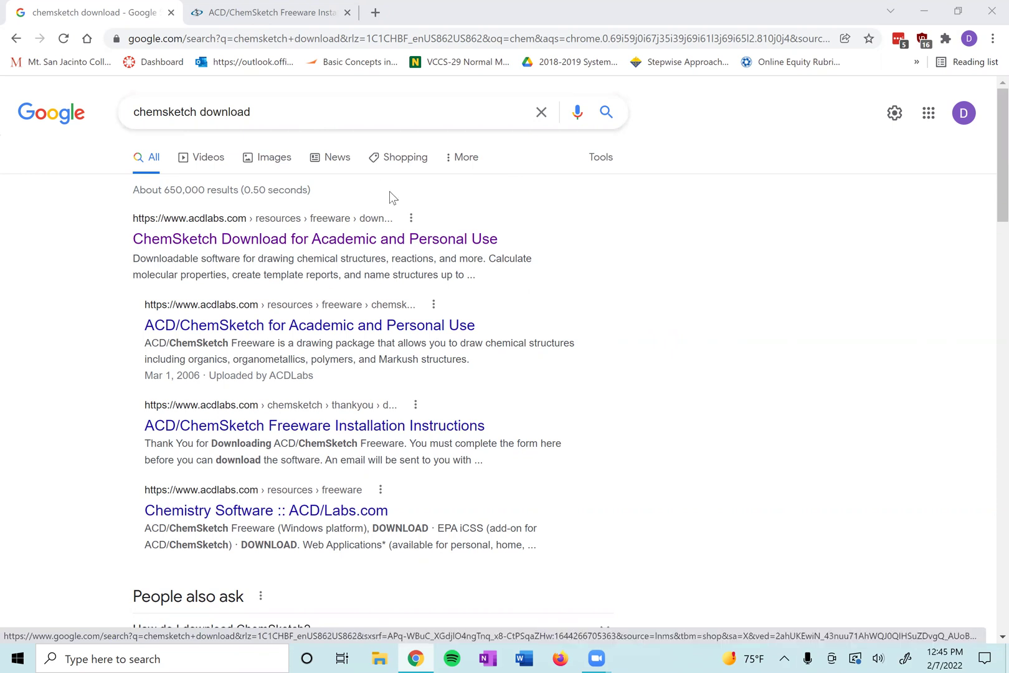
# Open the ACD/Labs ChemSketch download page for academic and personal use from the search results.
pyautogui.click(266, 239)
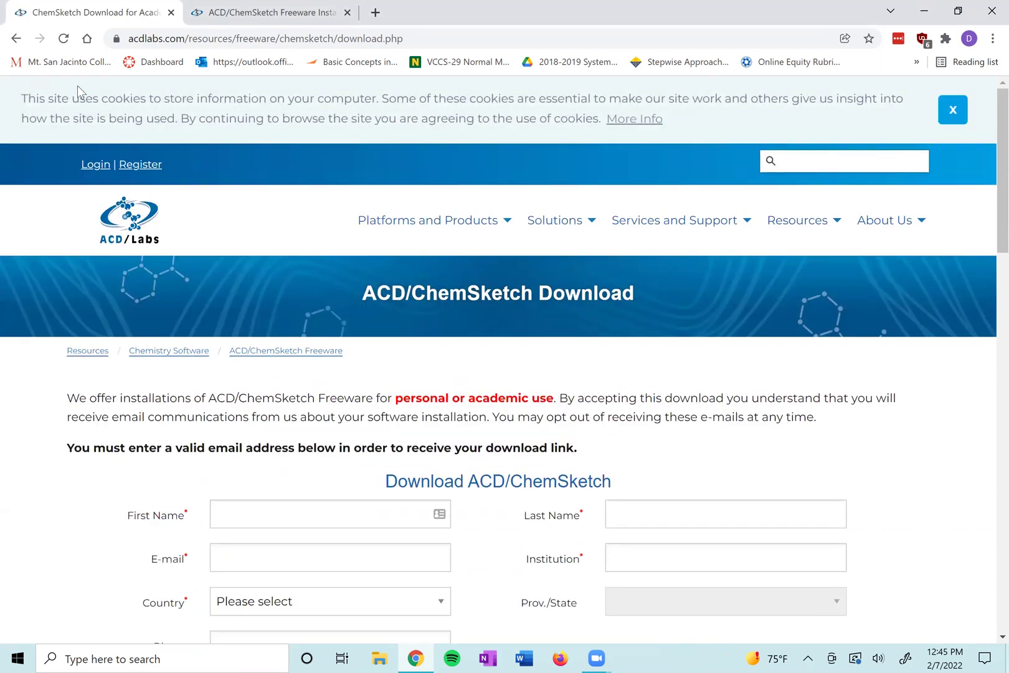
pyautogui.click(255, 37)
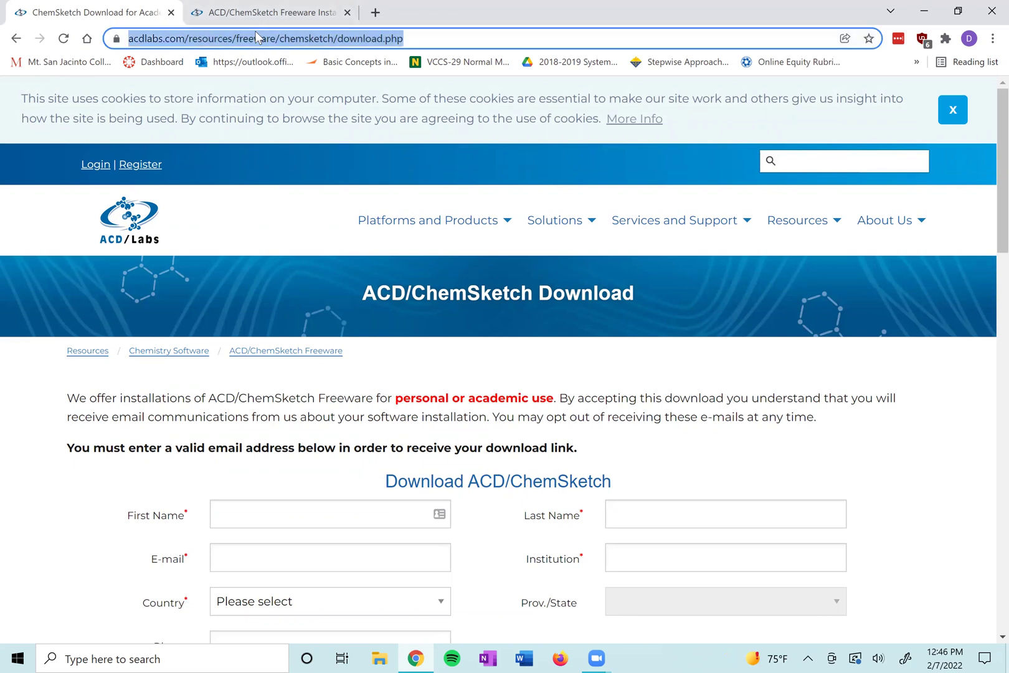
pyautogui.scroll(-3, 405, 225)
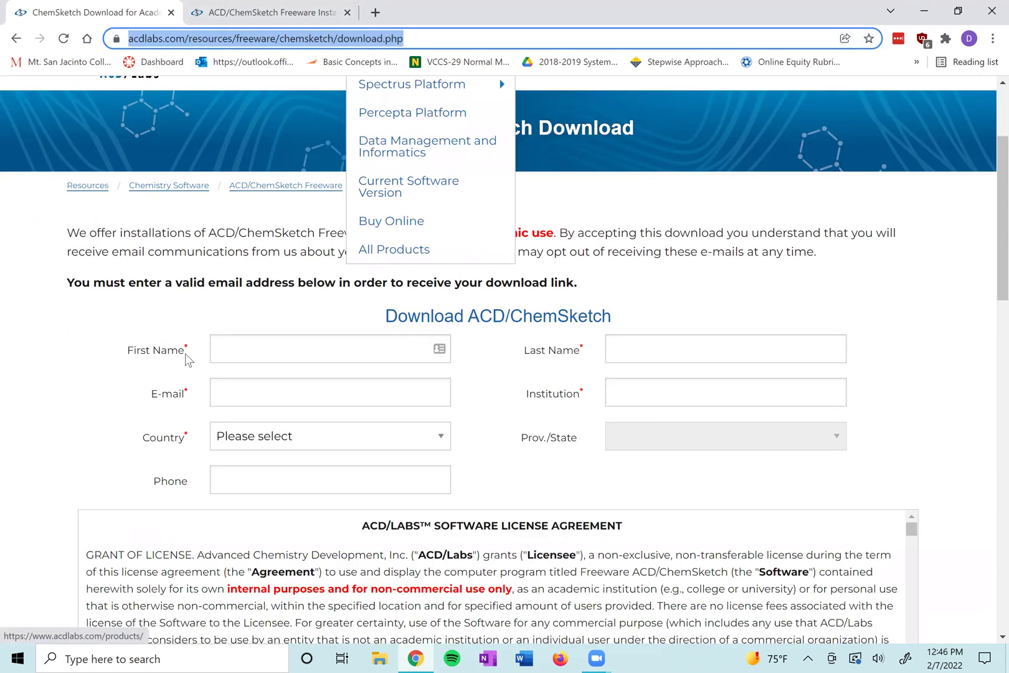
# Review the First Name, Last Name and E-mail fields of the ChemSketch download request form.
pyautogui.click(282, 311)
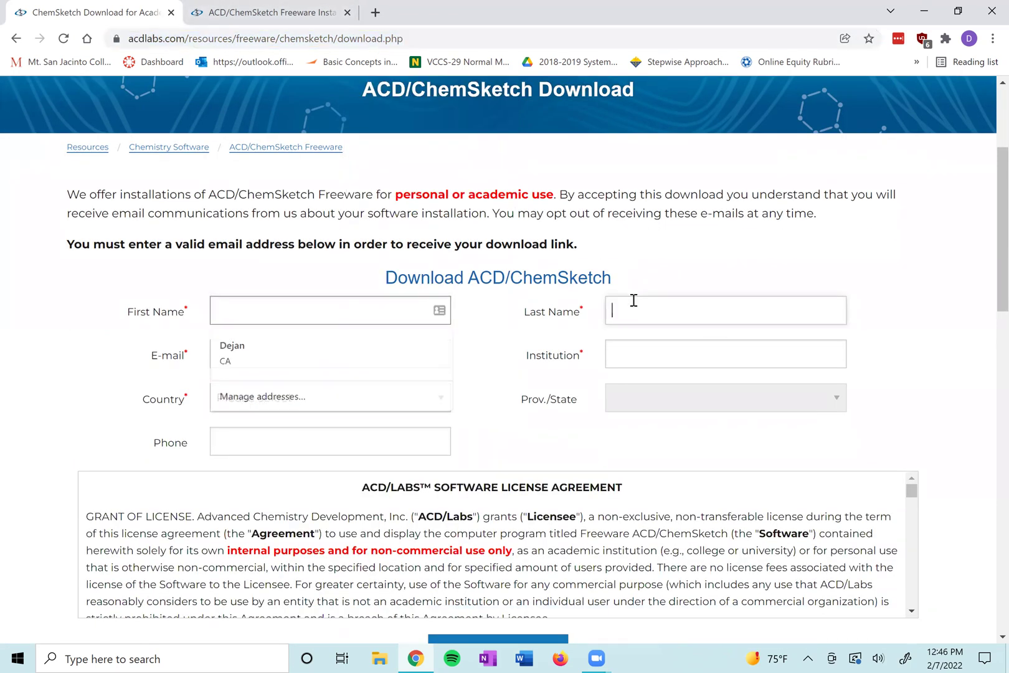
pyautogui.click(634, 300)
pyautogui.click(506, 329)
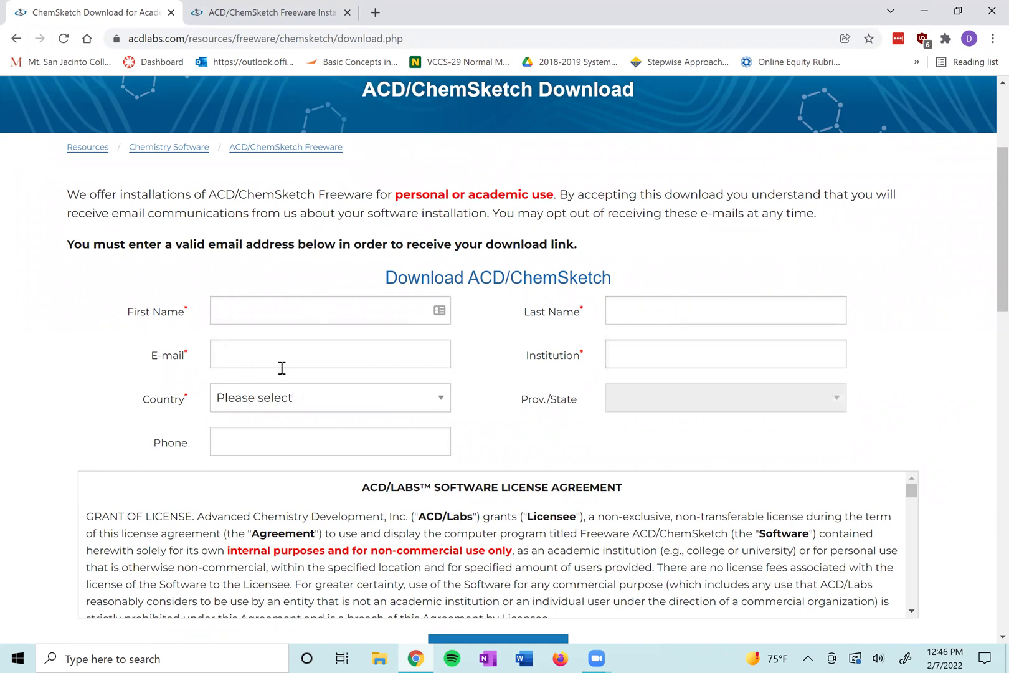
pyautogui.click(305, 347)
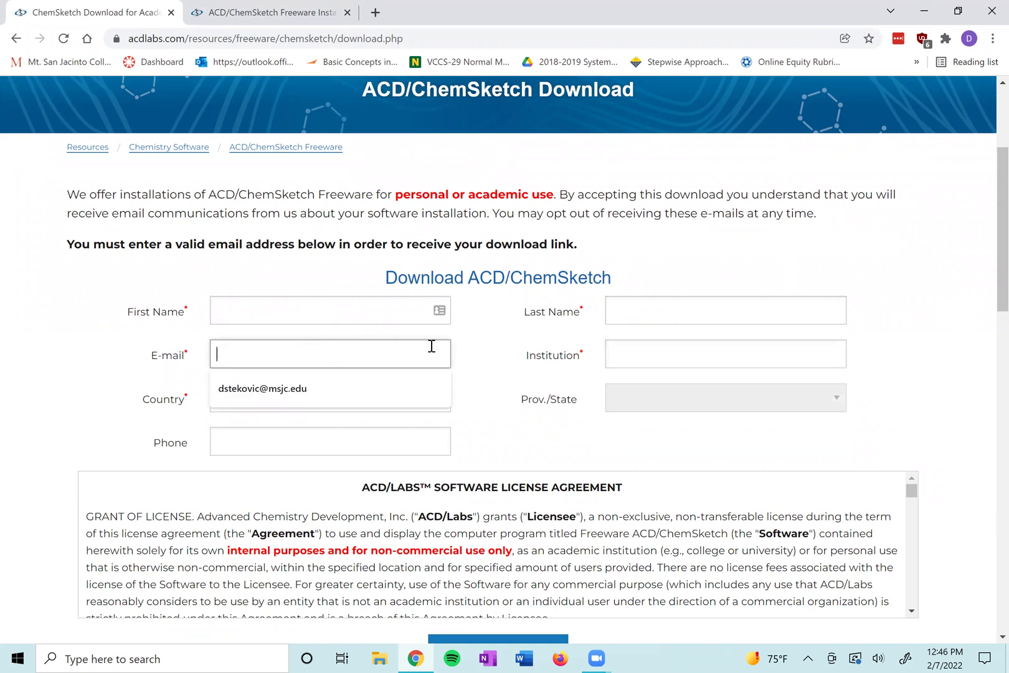
pyautogui.click(458, 342)
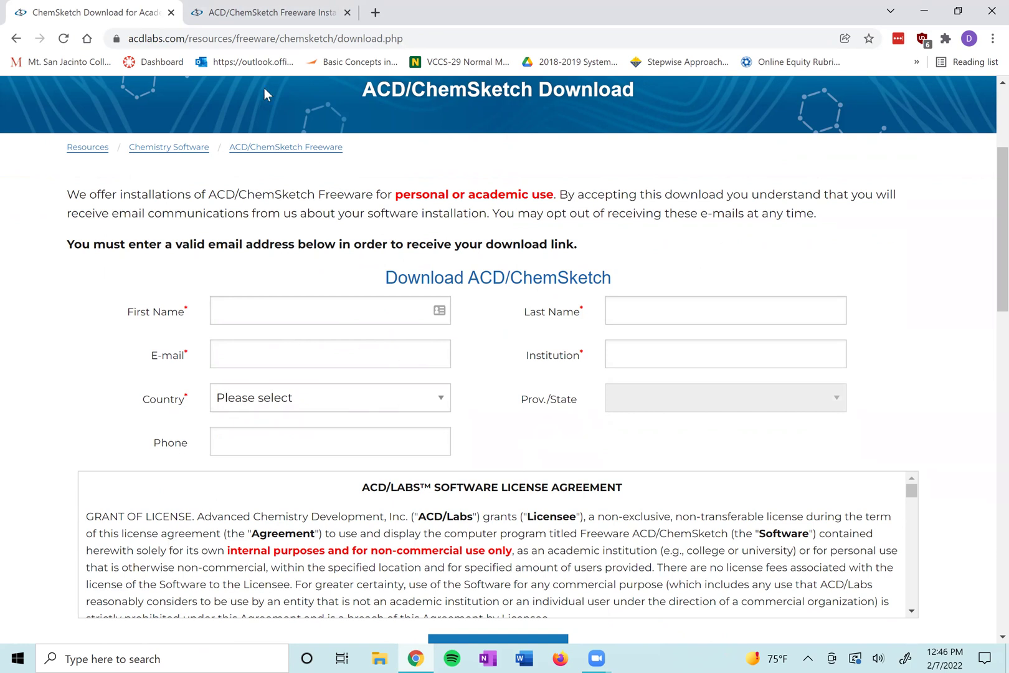
# Download the ChemSketch freeware installer from the already open thank-you page, using the prefilled e-mail and code.
pyautogui.hotkey('ctrl', 'Tab')
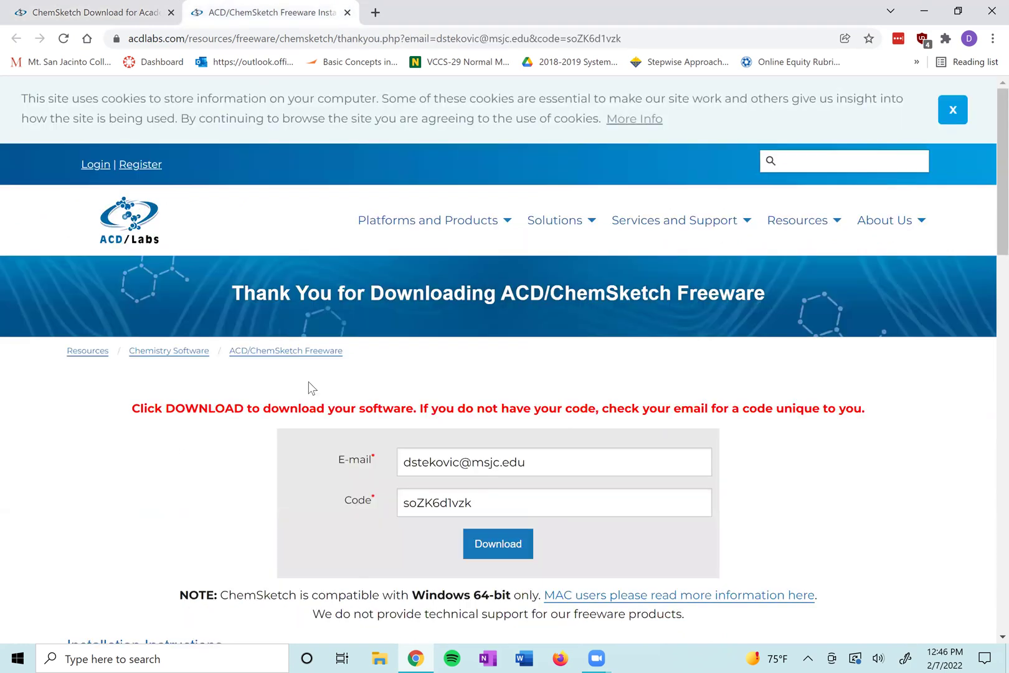
pyautogui.scroll(-1, 309, 382)
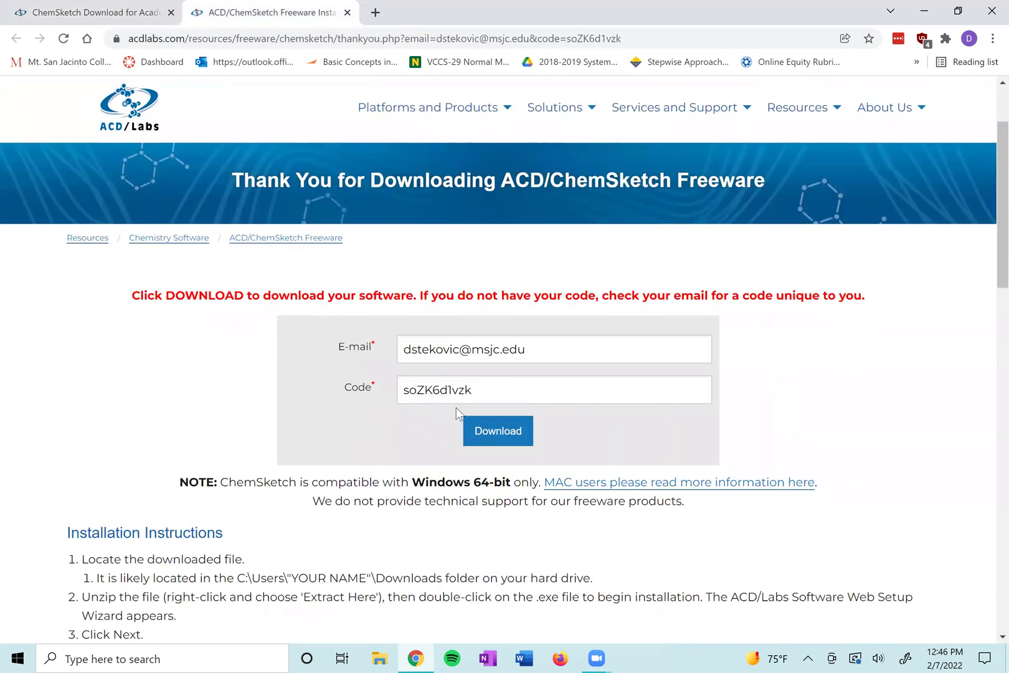
pyautogui.click(493, 437)
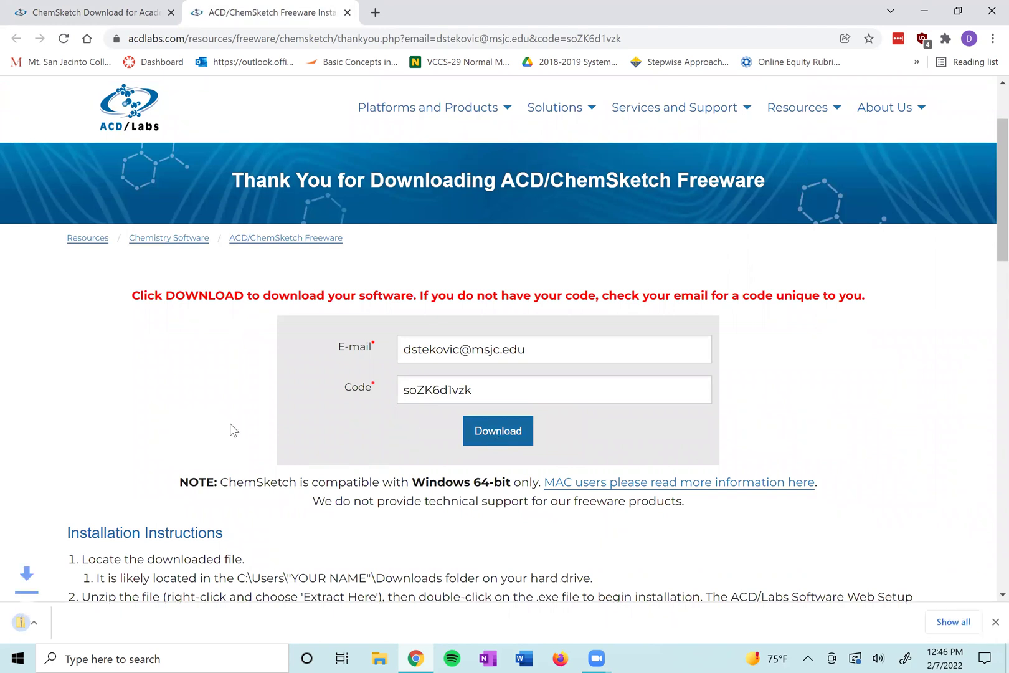
pyautogui.scroll(-2, 233, 430)
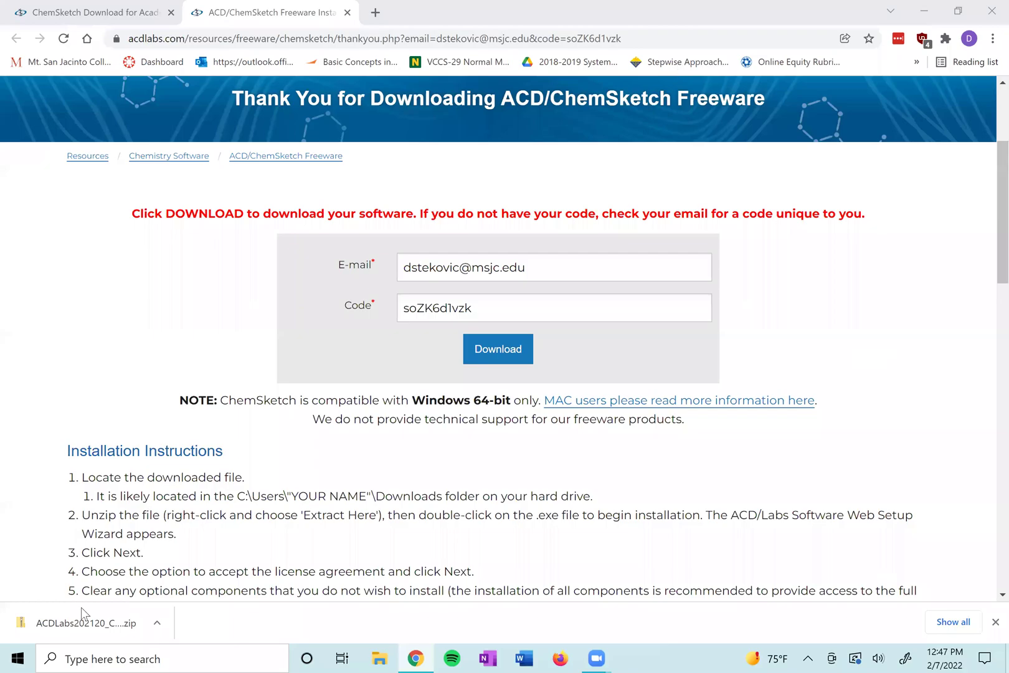
# Run setup from the downloaded ACDLabs202120_ChemSketchFree_Install archive and accept the license agreement terms.
pyautogui.click(76, 624)
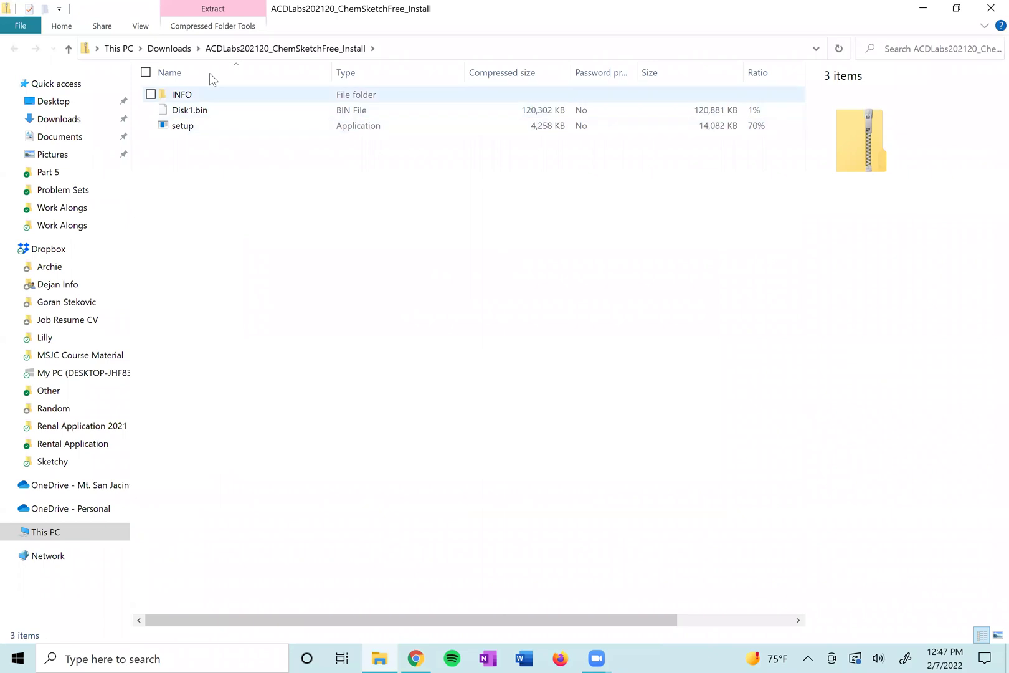
pyautogui.click(201, 132)
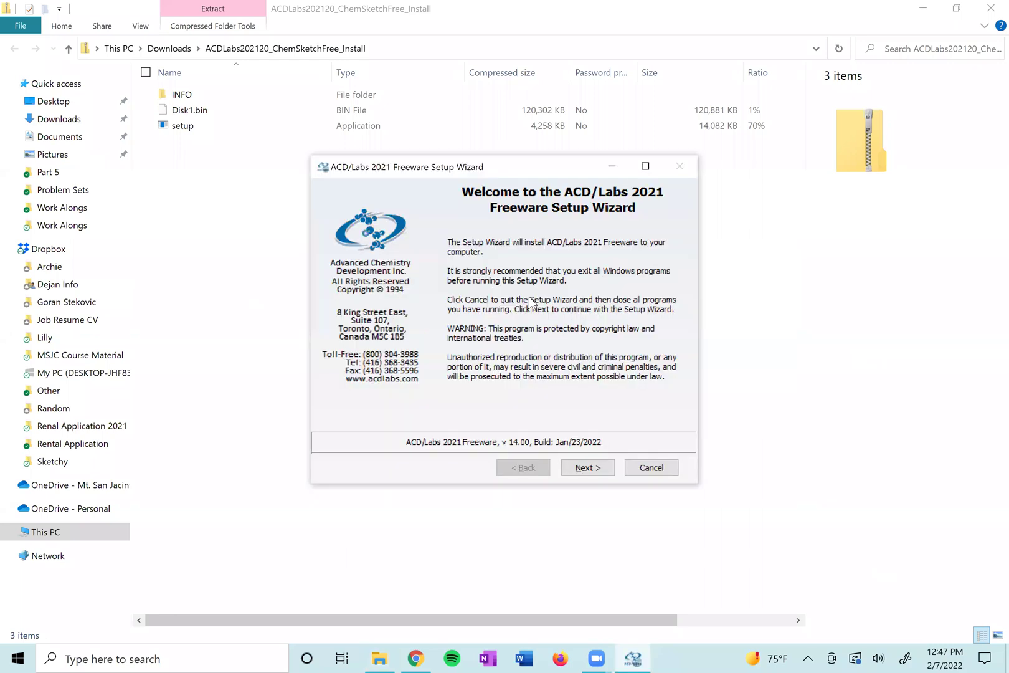
pyautogui.click(586, 471)
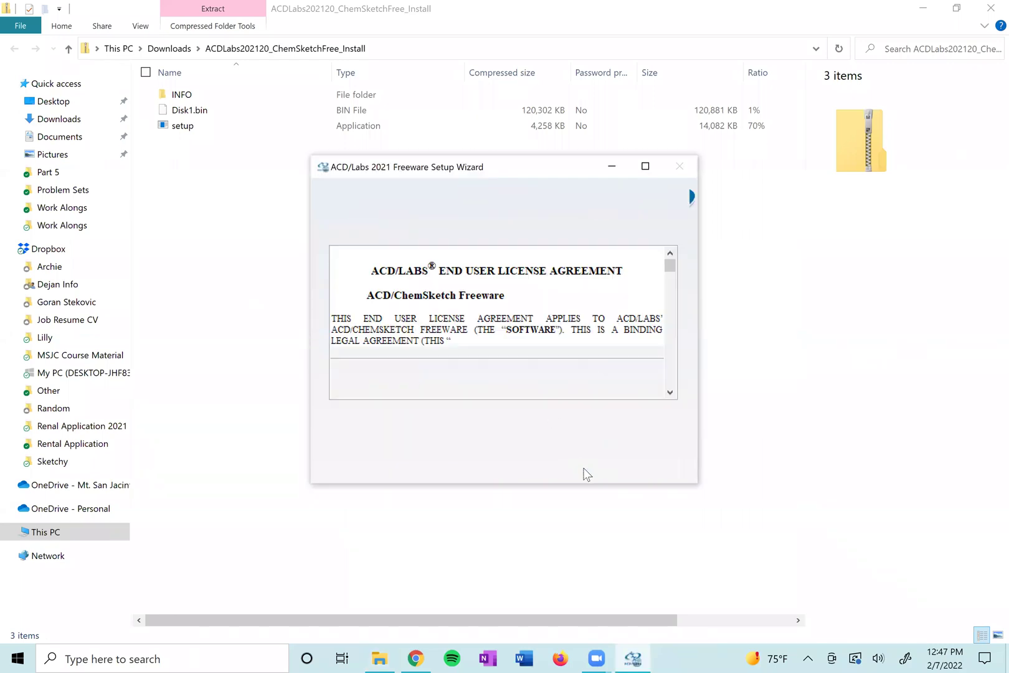
pyautogui.click(405, 422)
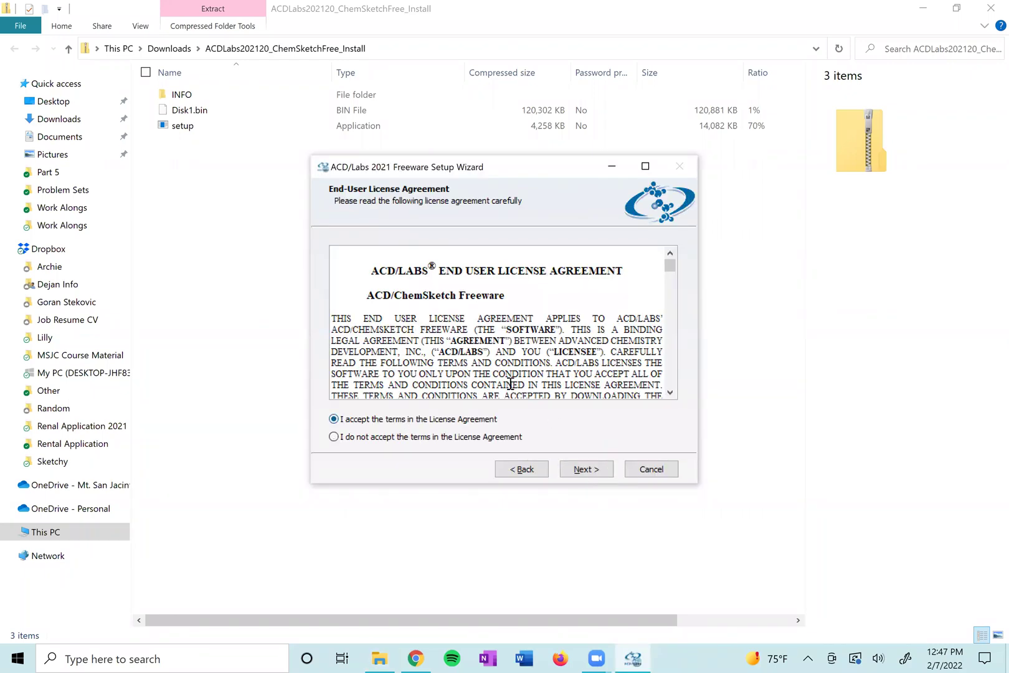
pyautogui.click(584, 471)
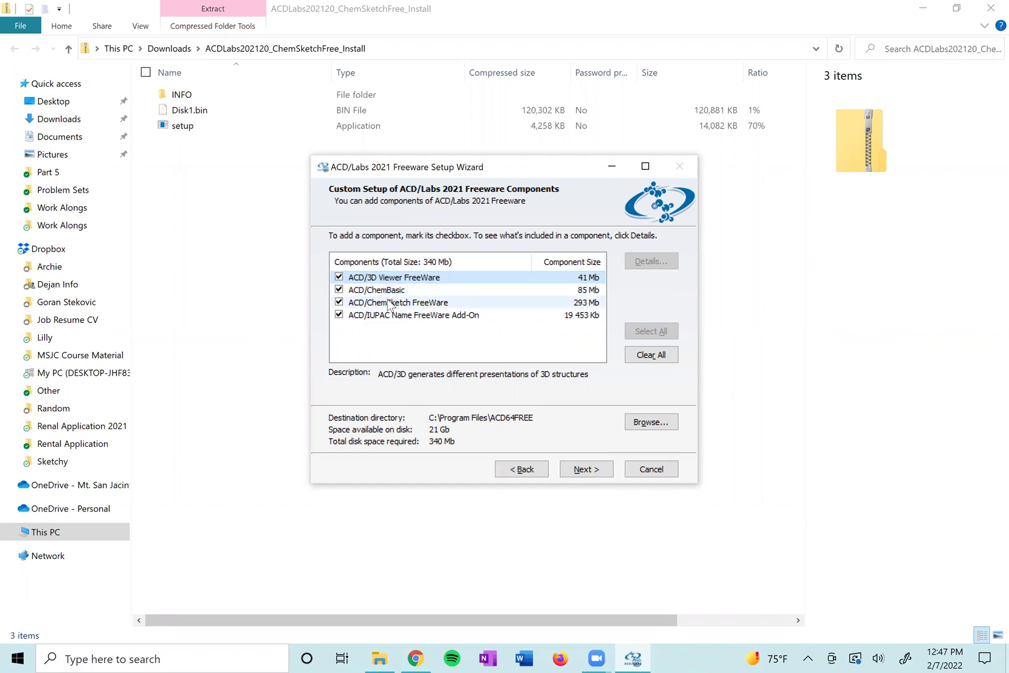
# Install all four components and ChemBasic Goodies with the ACDLabs Freeware shortcut folder, and finish the wizard with that folder opened.
pyautogui.click(603, 475)
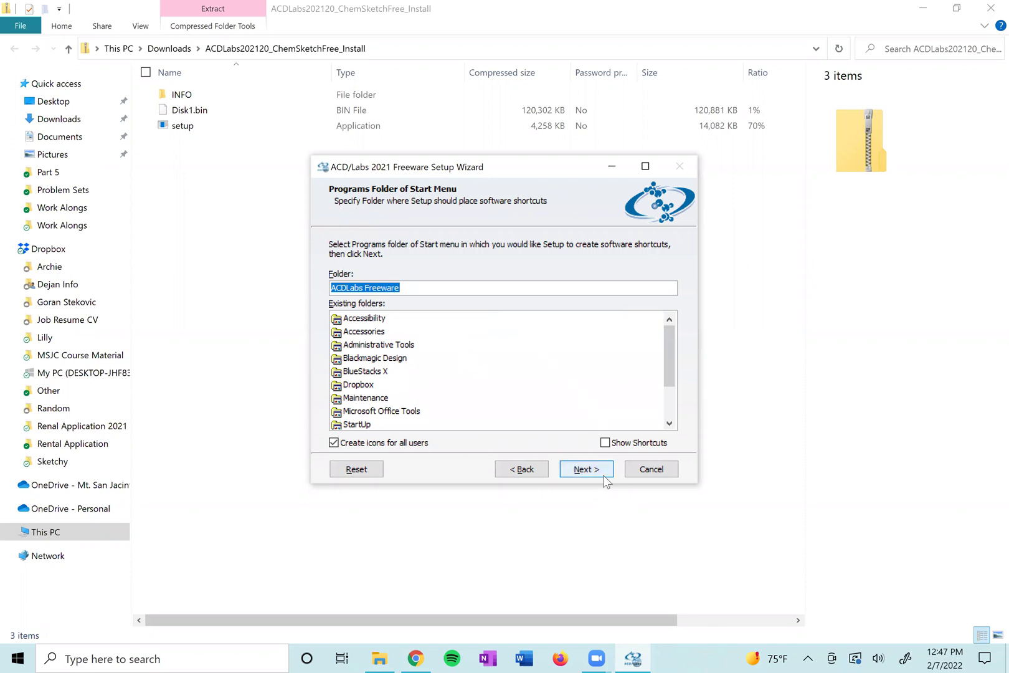
pyautogui.click(582, 470)
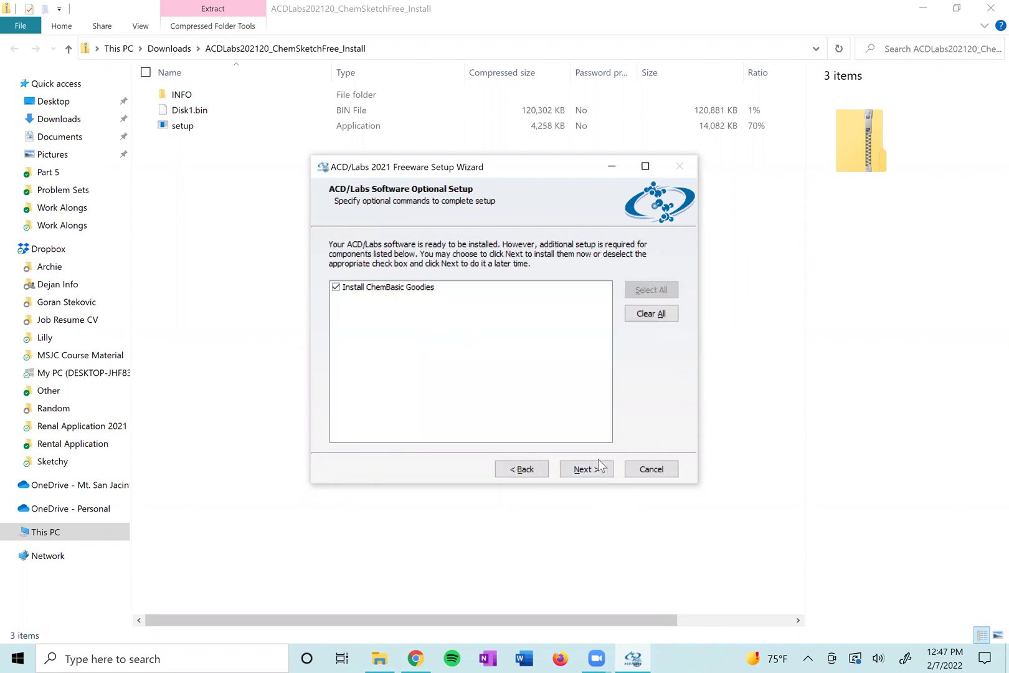
pyautogui.click(598, 468)
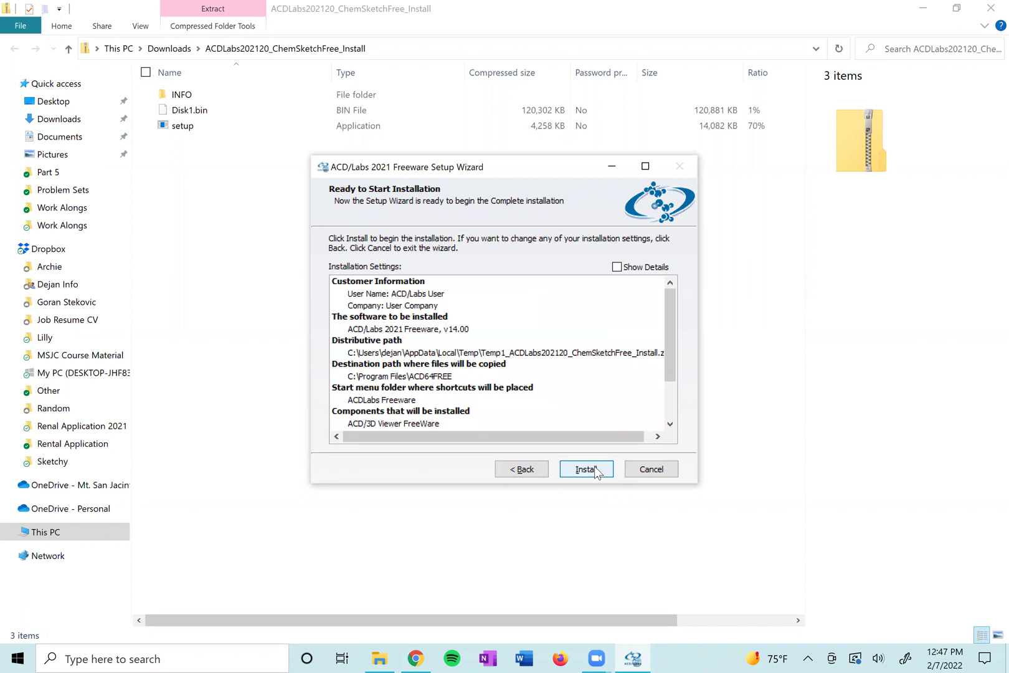
pyautogui.click(595, 472)
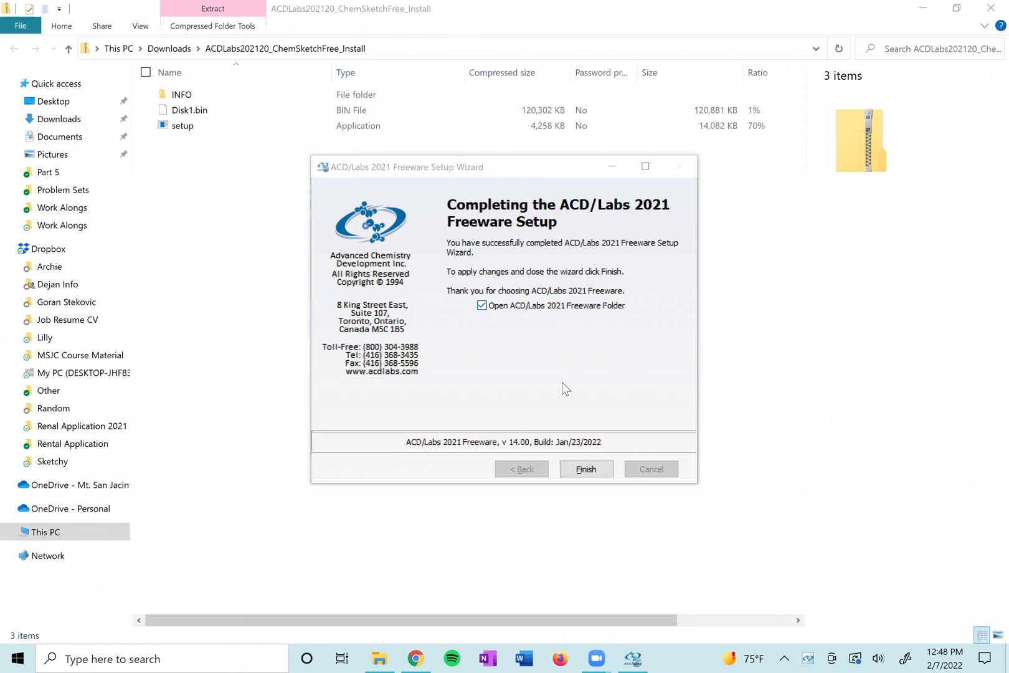
pyautogui.click(586, 469)
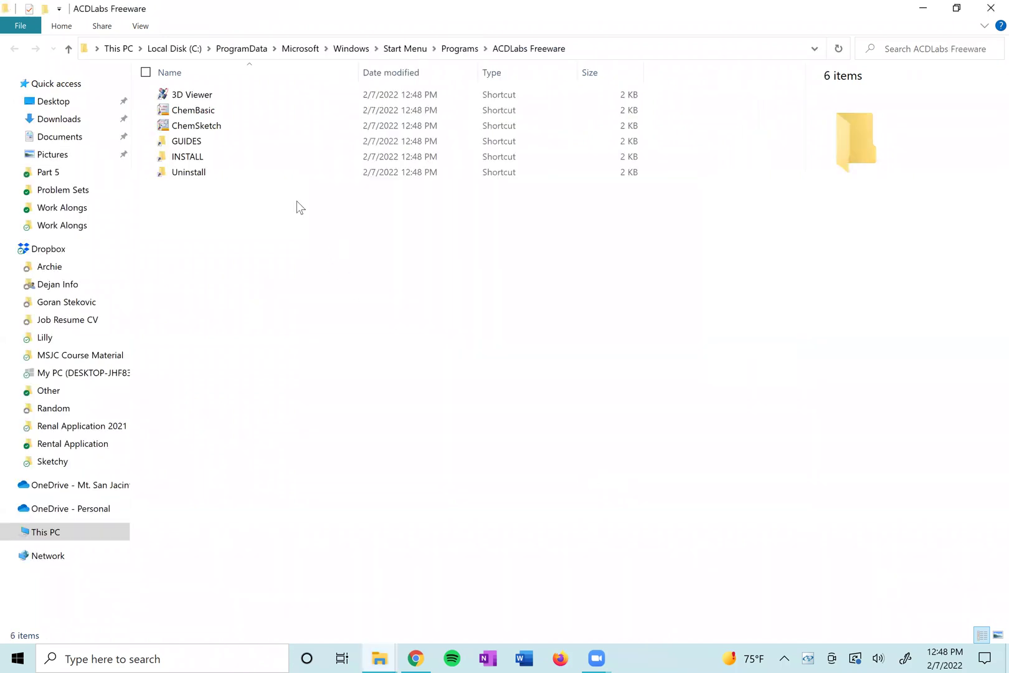
# Launch ChemSketch from the ACDLabs Freeware folder and close the ACD/Labs Products window.
pyautogui.doubleClick(198, 127)
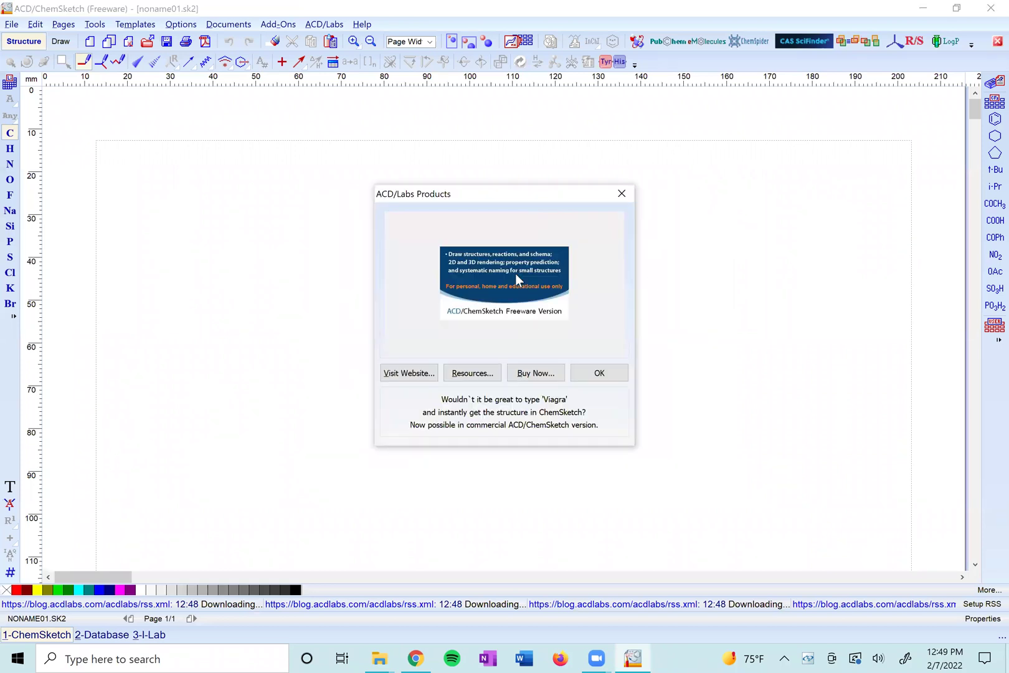
pyautogui.click(621, 193)
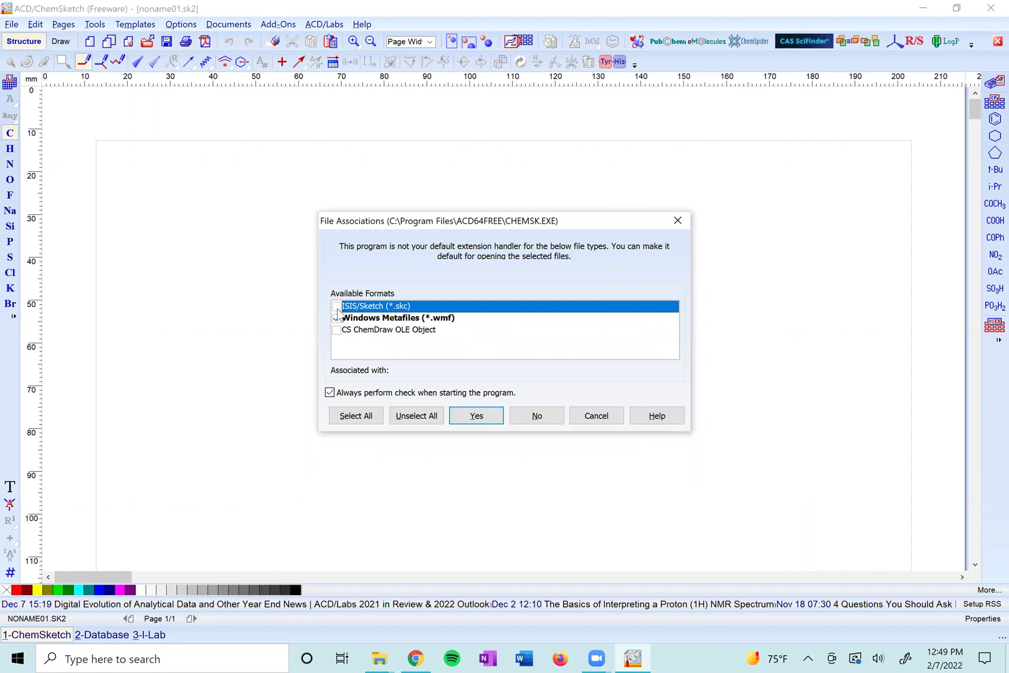
# Associate ISIS/Sketch and CS ChemDraw OLE Object but not Windows Metafiles for all users, and dismiss the Tip of the Day.
pyautogui.click(337, 329)
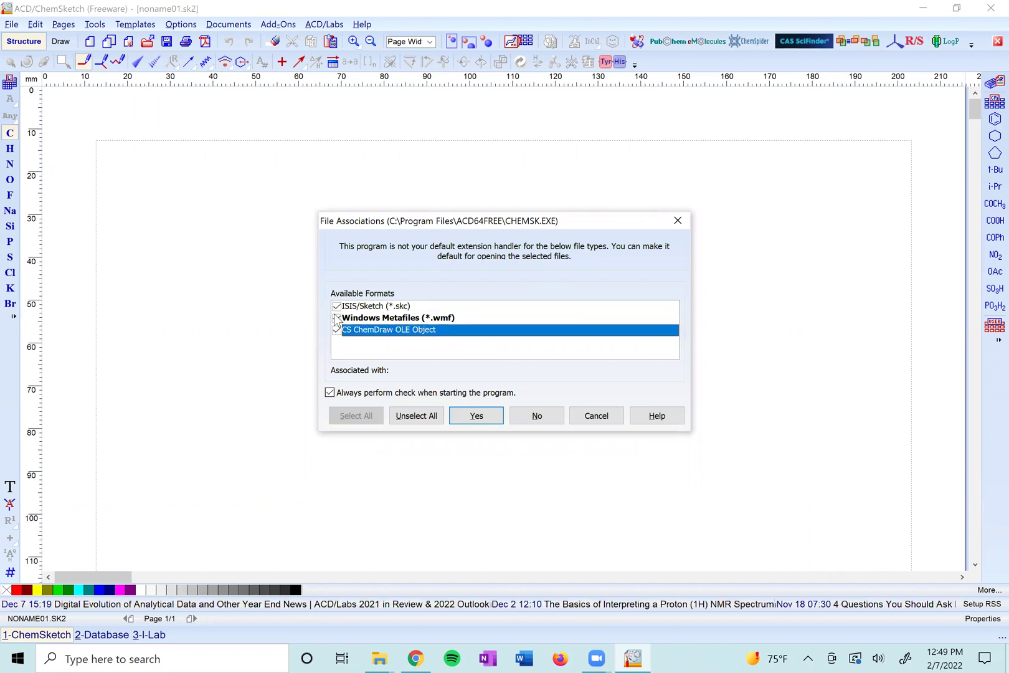
pyautogui.click(337, 317)
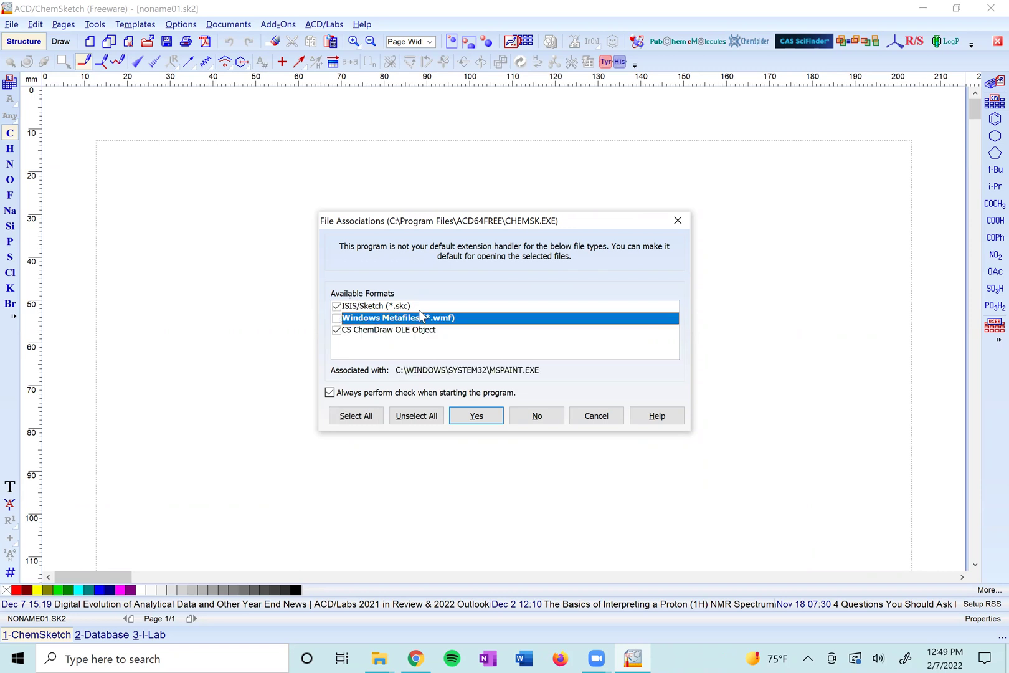
pyautogui.click(497, 417)
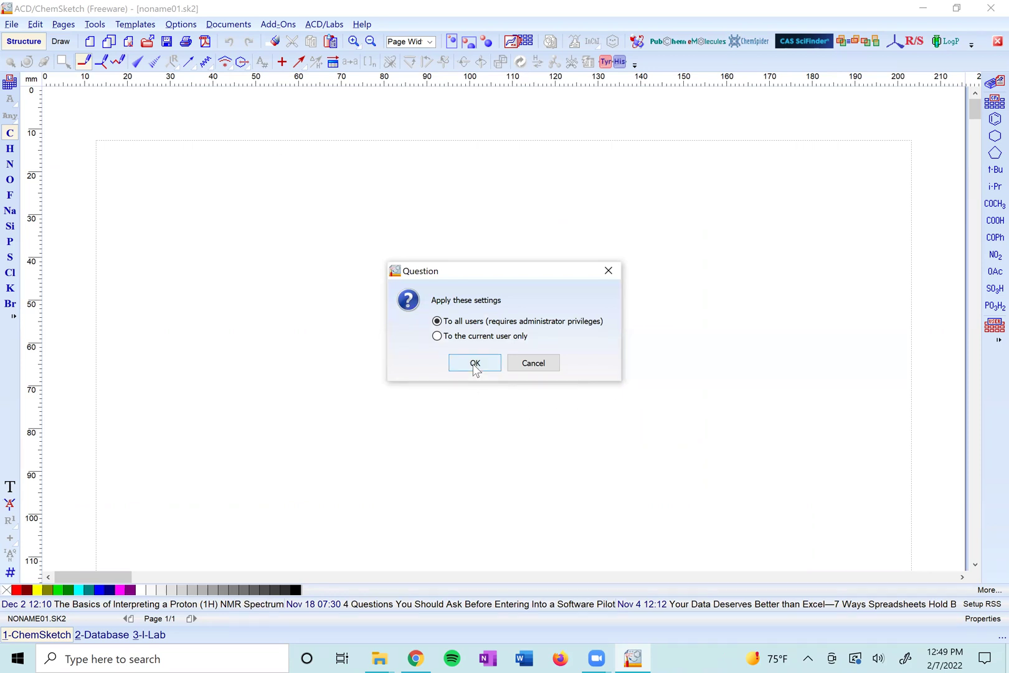
pyautogui.click(476, 364)
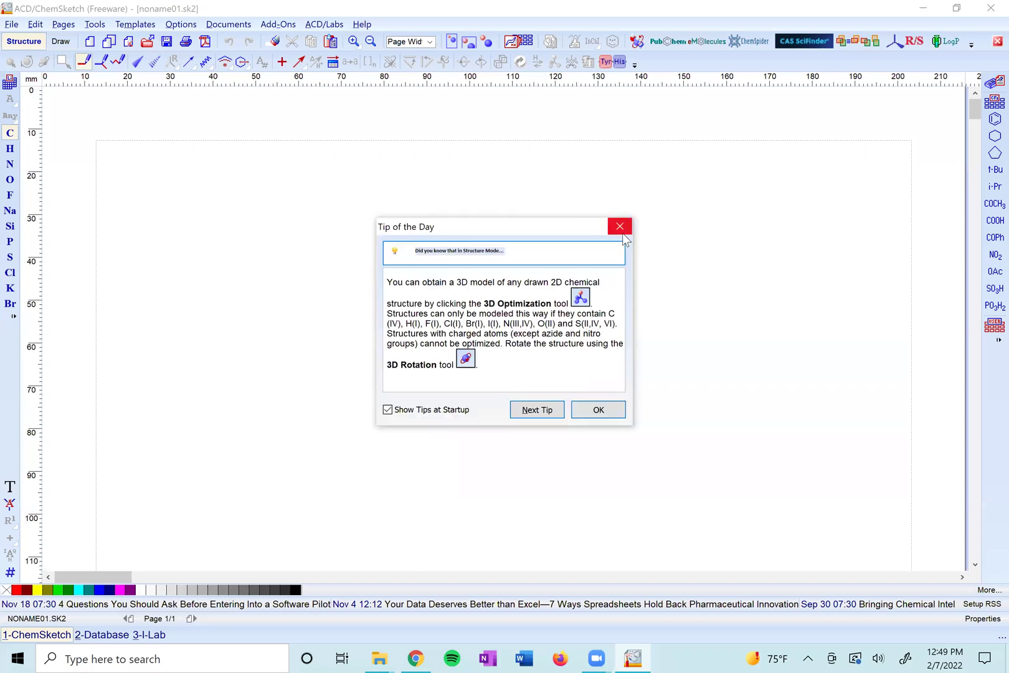
pyautogui.click(621, 228)
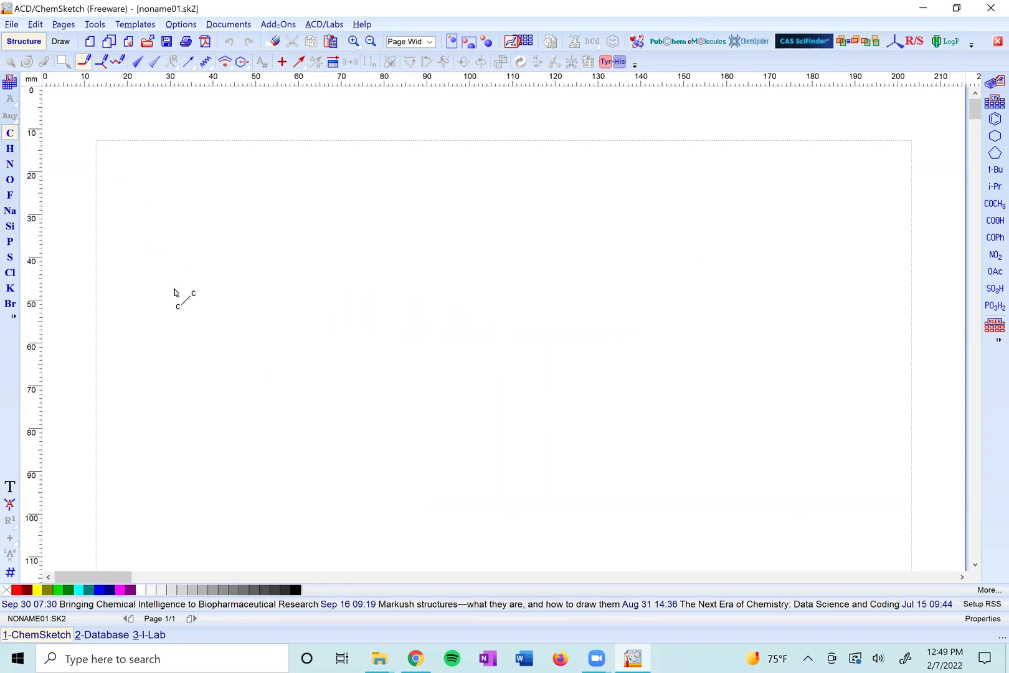
# Draw a four-carbon chain with standard-length bonds and a separate five-carbon chain with long custom-length bonds beside it.
pyautogui.click(269, 242)
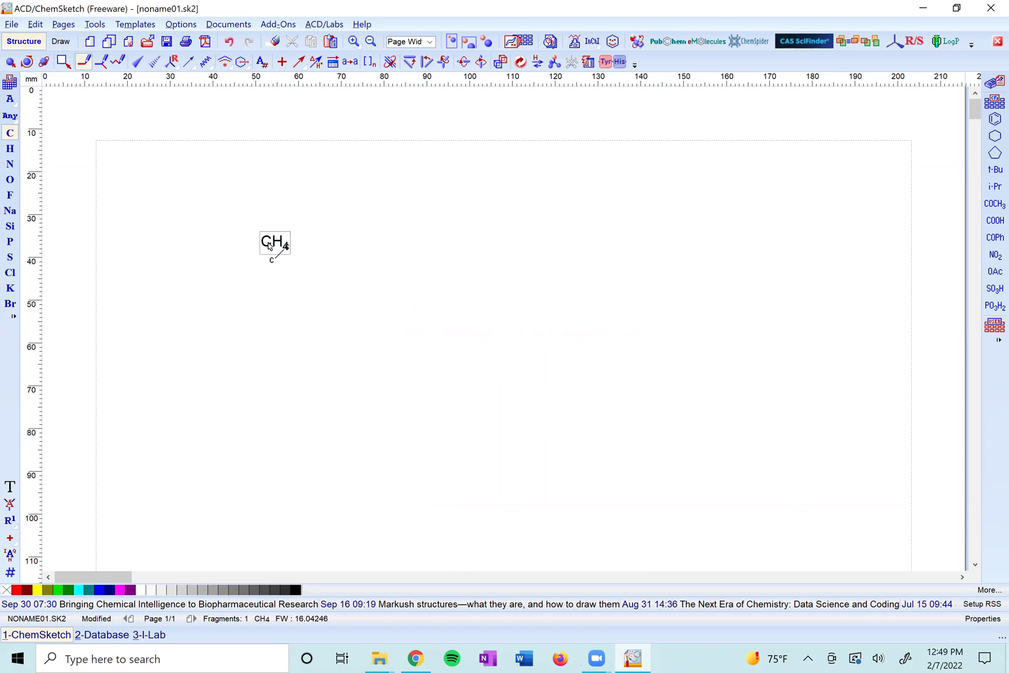
pyautogui.click(272, 256)
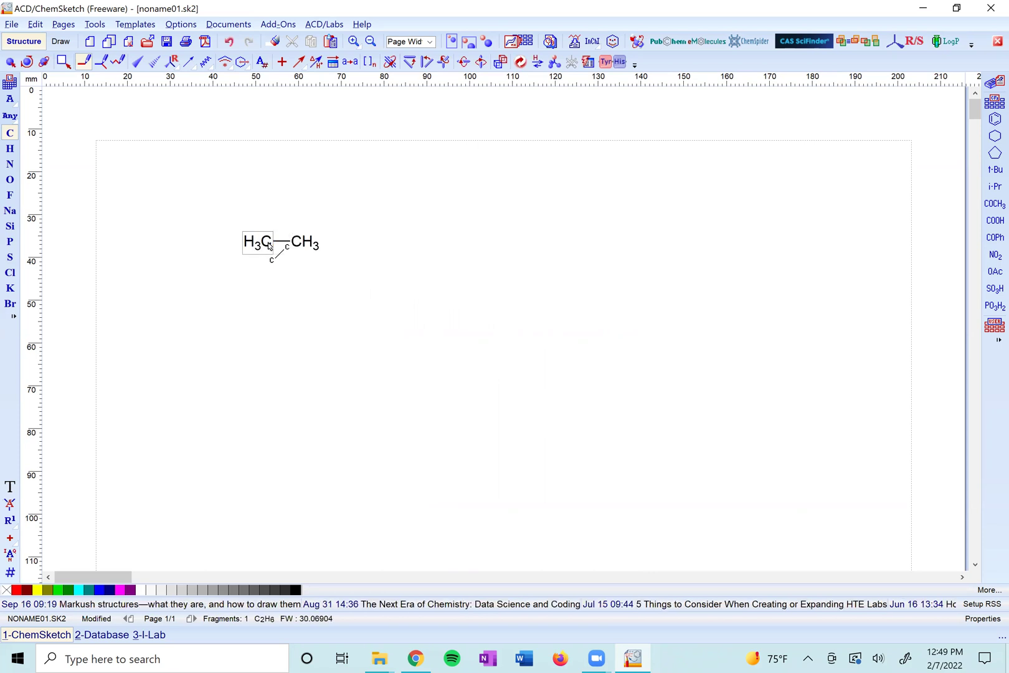
pyautogui.click(300, 249)
pyautogui.click(314, 275)
pyautogui.moveTo(385, 380); pyautogui.dragTo(555, 368)
pyautogui.moveTo(554, 367); pyautogui.dragTo(446, 231)
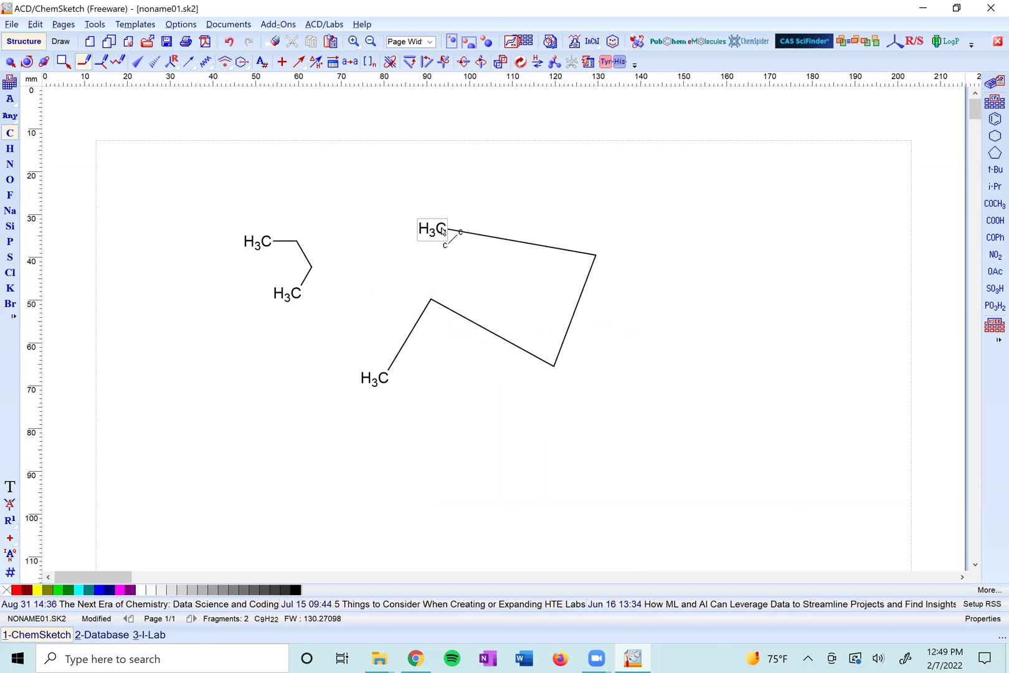
# Place a benzene ring, a cyclohexane ring and a cyclopentane ring to the right of the carbon chains.
pyautogui.click(990, 121)
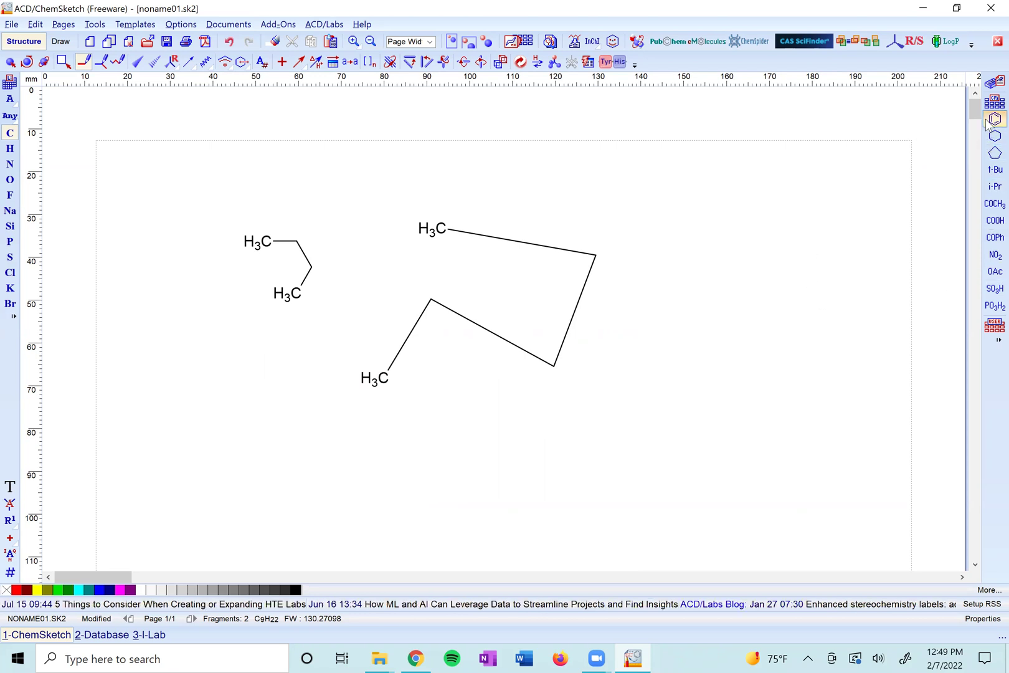
pyautogui.click(708, 230)
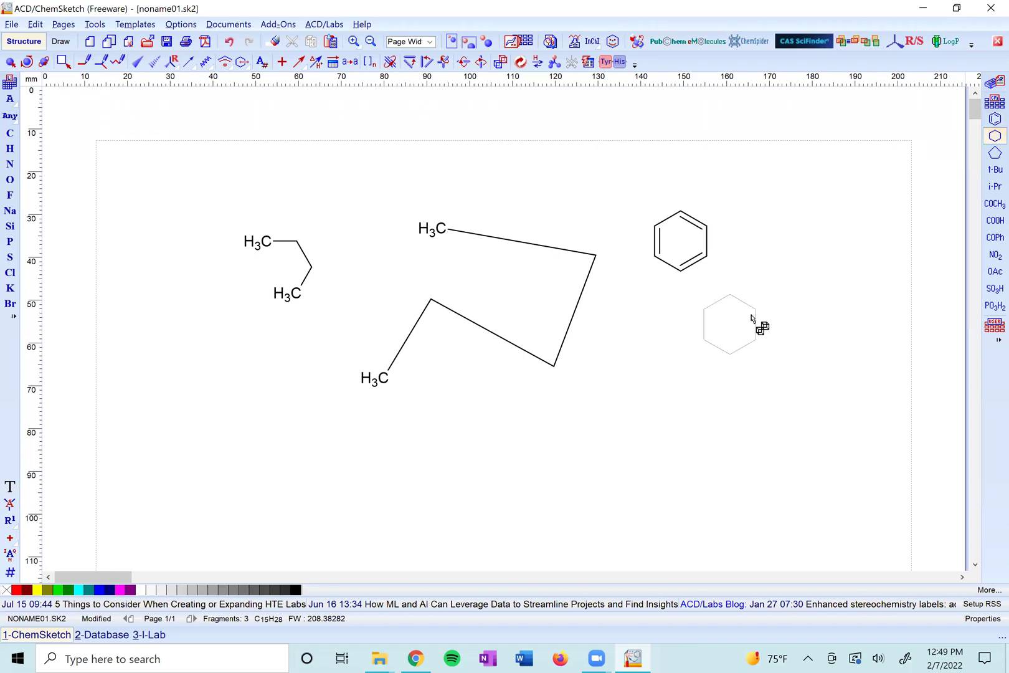
pyautogui.click(774, 330)
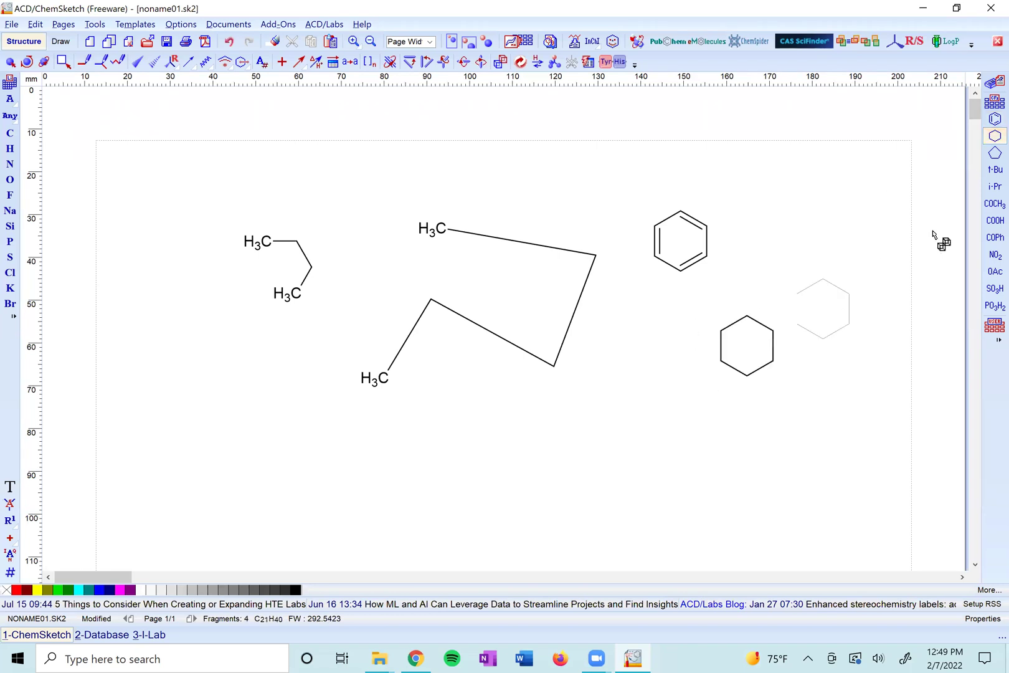
pyautogui.click(991, 156)
pyautogui.click(876, 235)
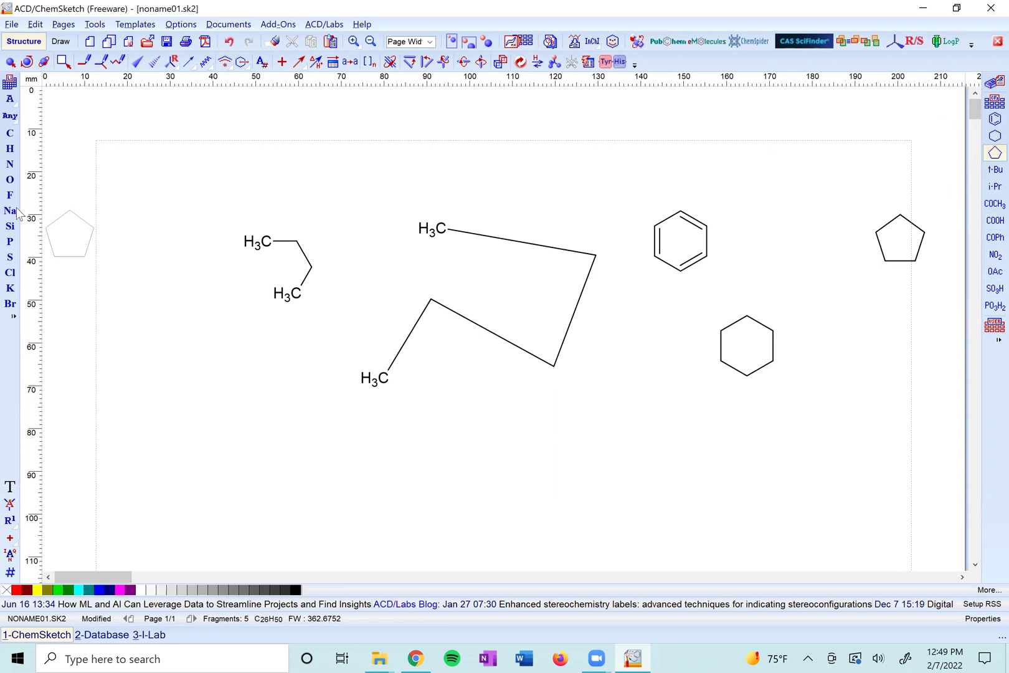
# Replace the top and bottom carbons of the cyclohexane ring with oxygen atoms.
pyautogui.click(9, 180)
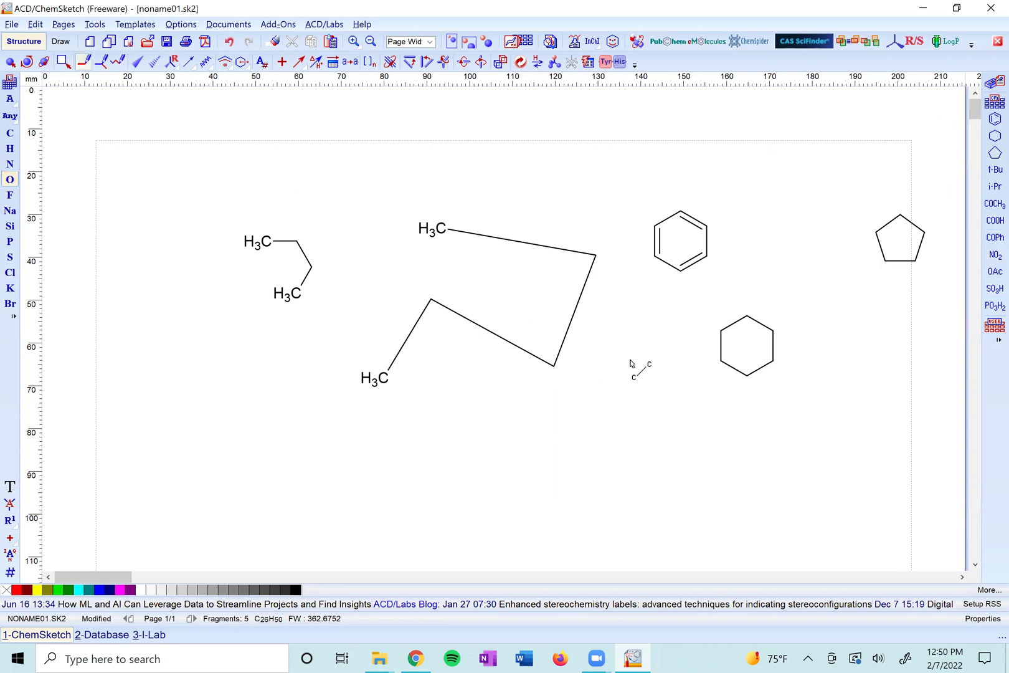
pyautogui.click(746, 317)
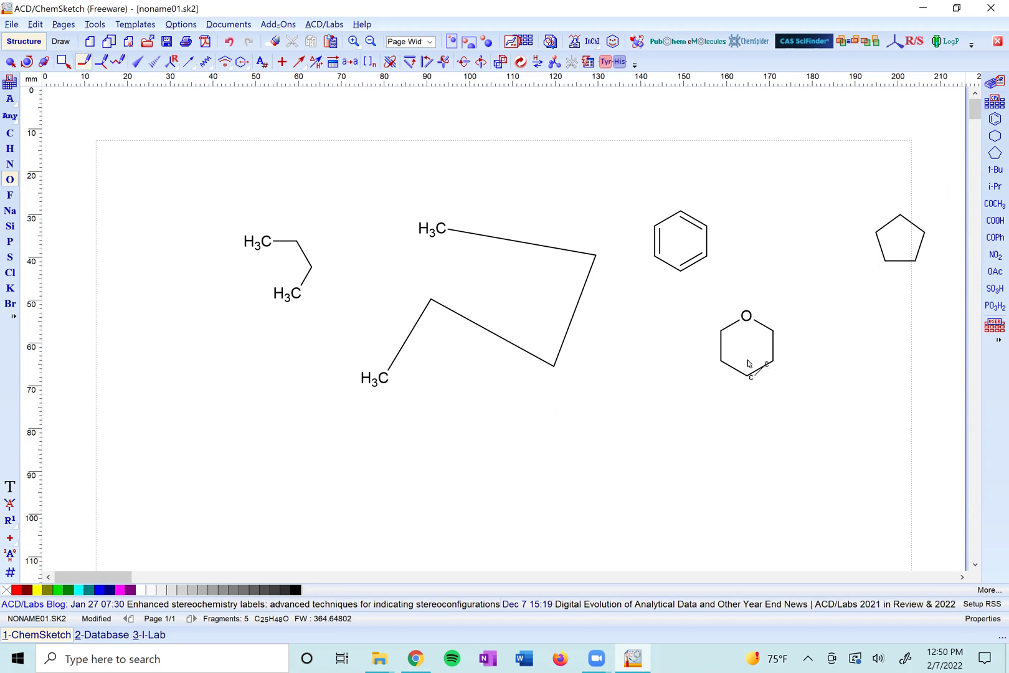
pyautogui.click(747, 377)
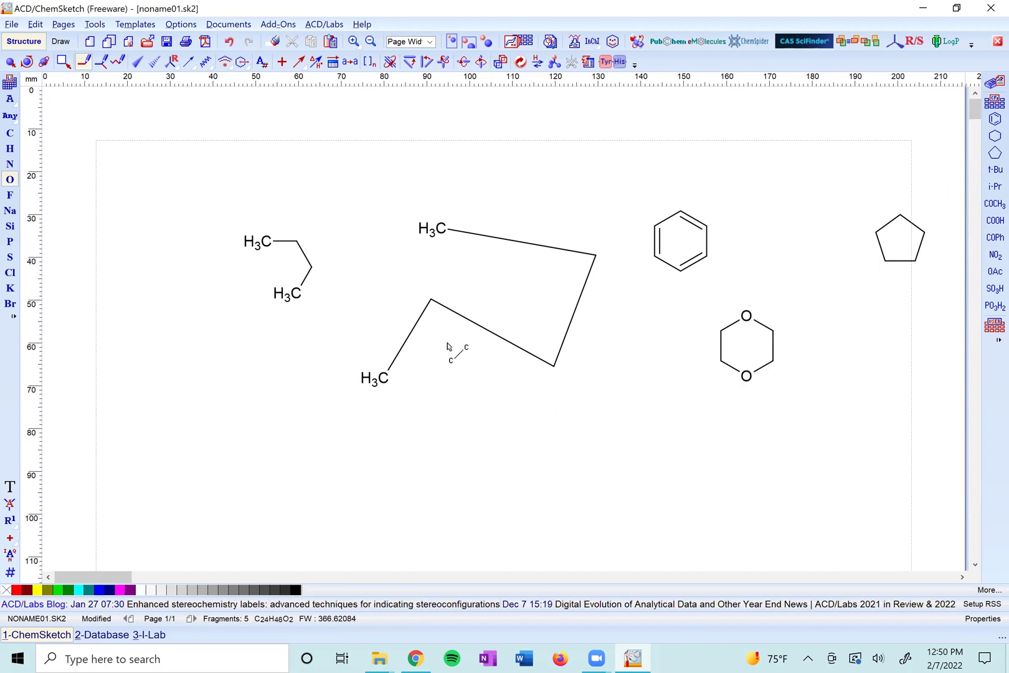
# Select all the drawn structures and apply Clean Structure to them.
pyautogui.click(9, 62)
pyautogui.moveTo(185, 150); pyautogui.dragTo(942, 438)
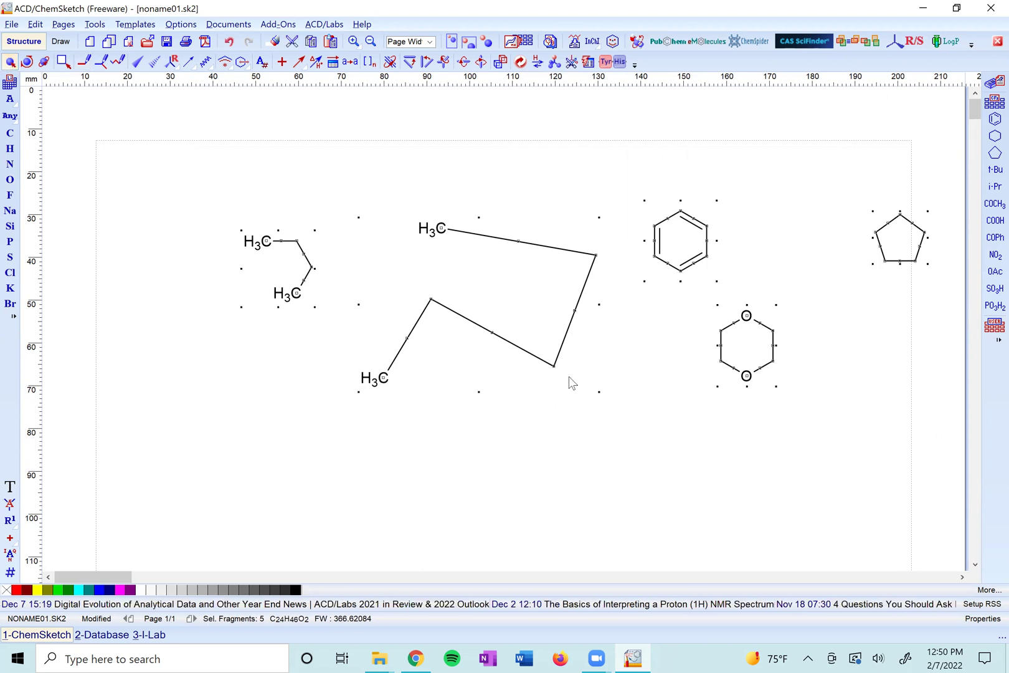
pyautogui.click(93, 25)
pyautogui.press('Right')
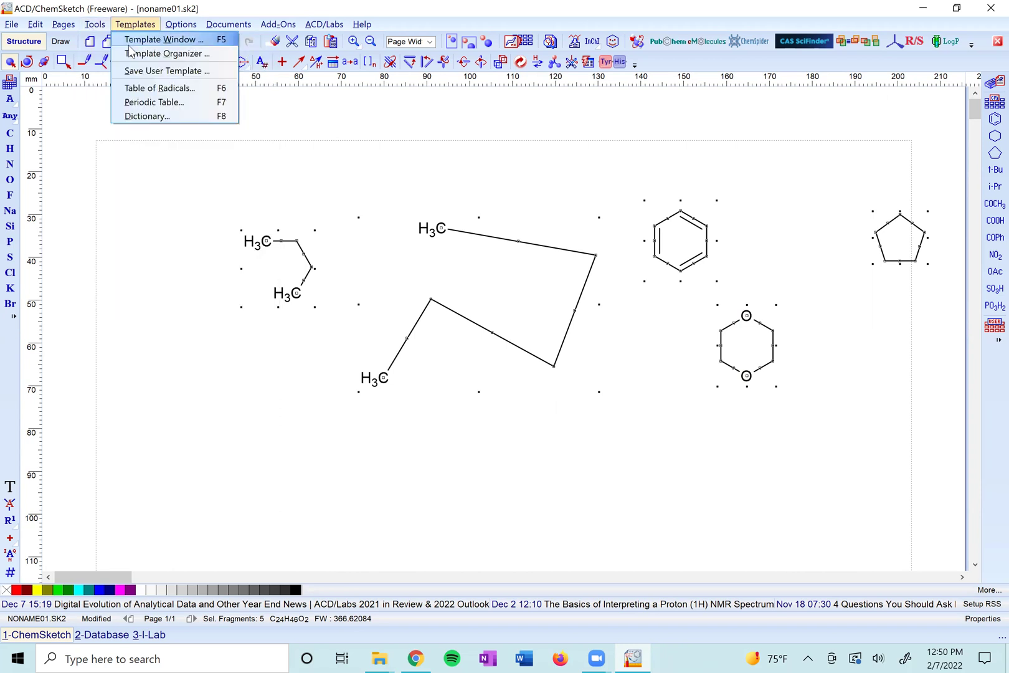
pyautogui.press('Left')
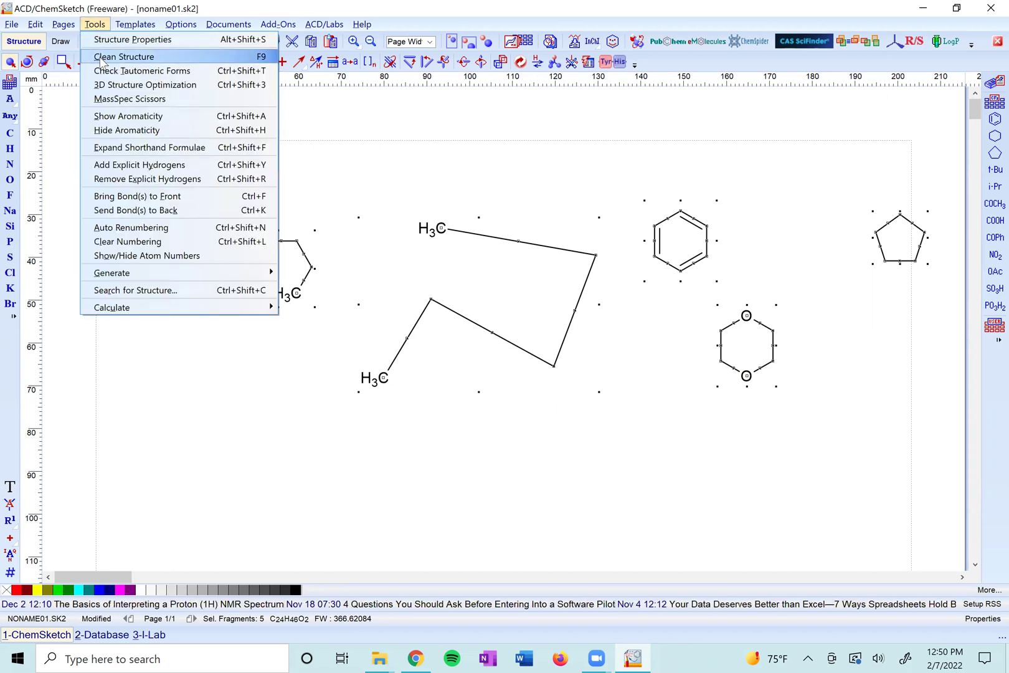
pyautogui.click(101, 60)
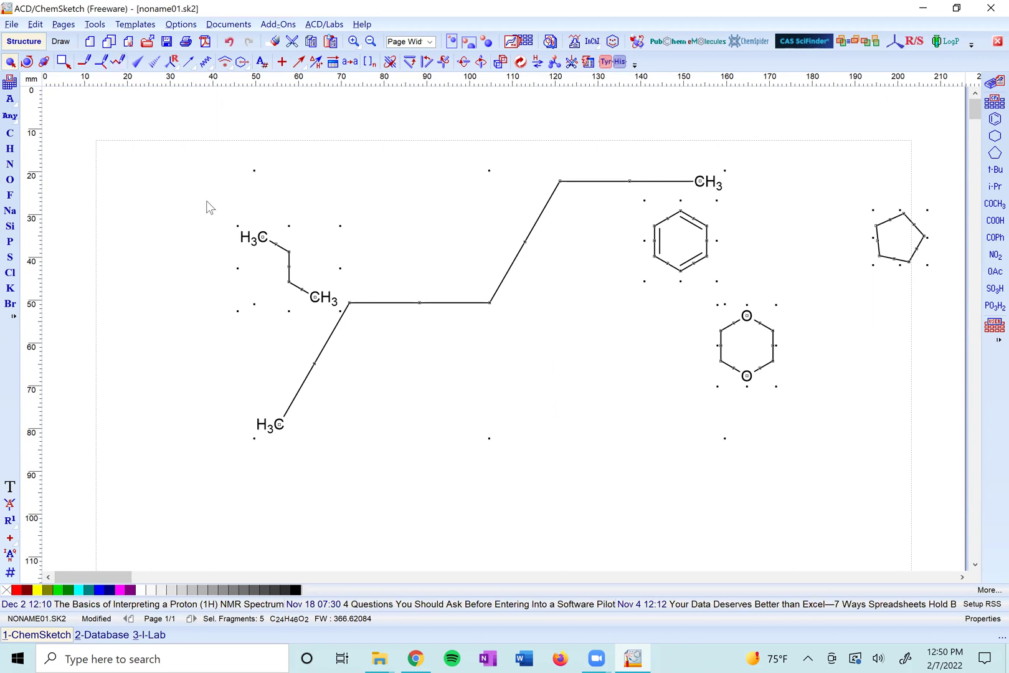
# Set the structure drawing style to ACS Style and apply it to all drawn structures.
pyautogui.click(94, 25)
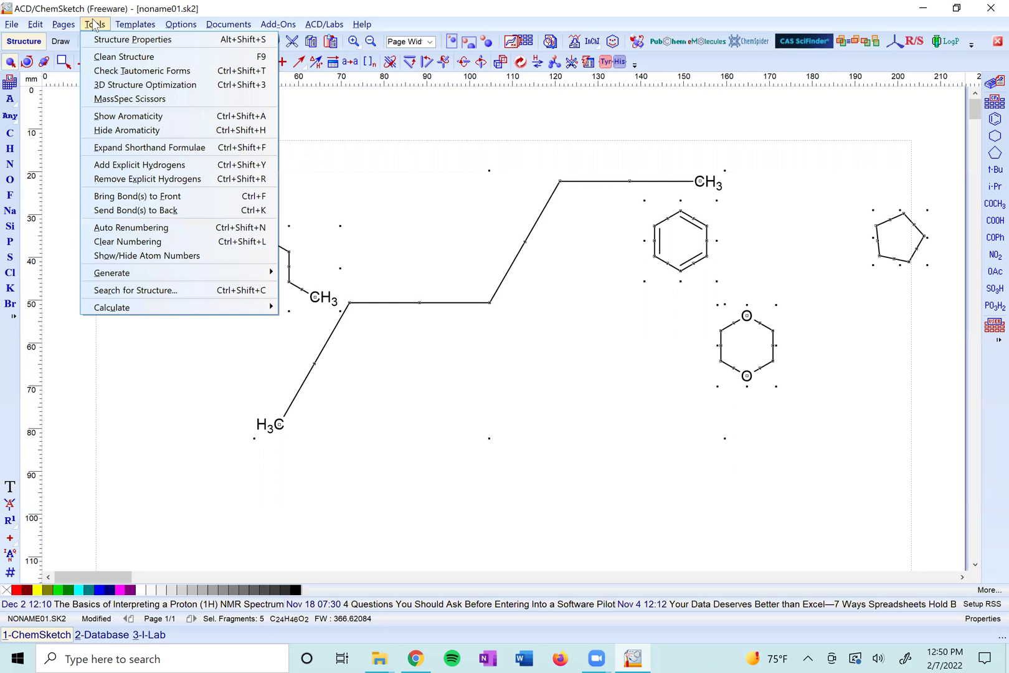
pyautogui.moveTo(168, 25)
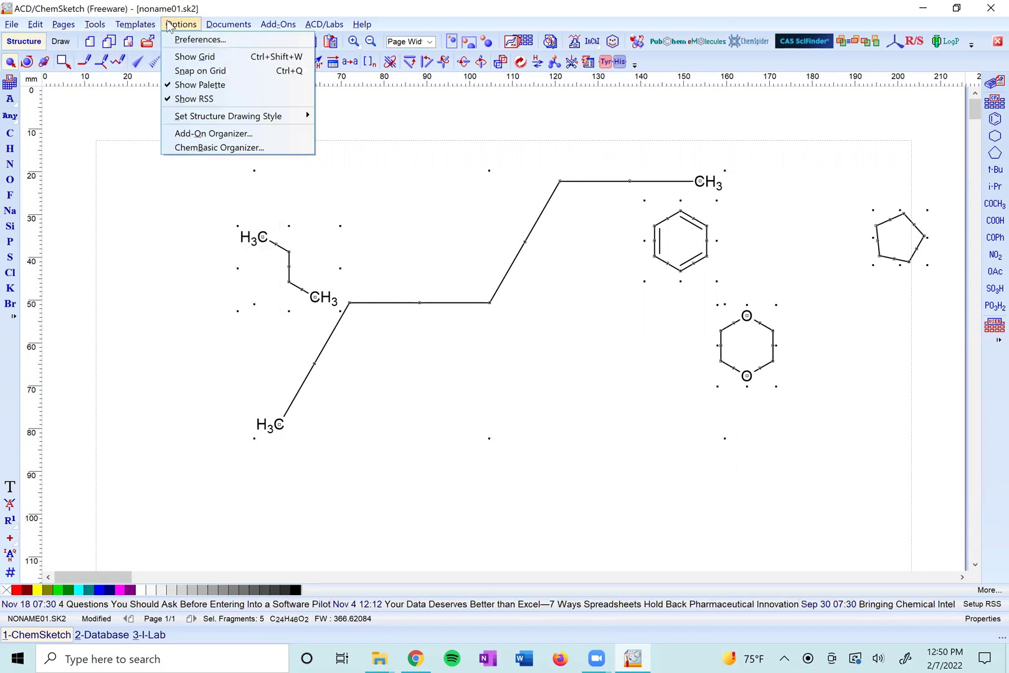
pyautogui.moveTo(205, 120)
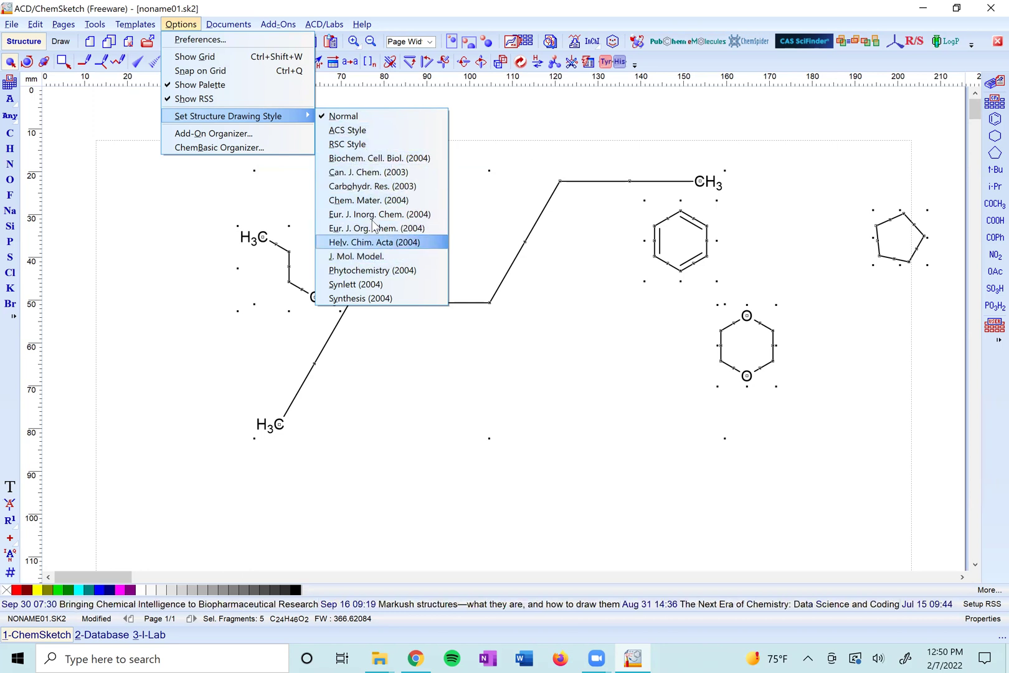
pyautogui.click(366, 136)
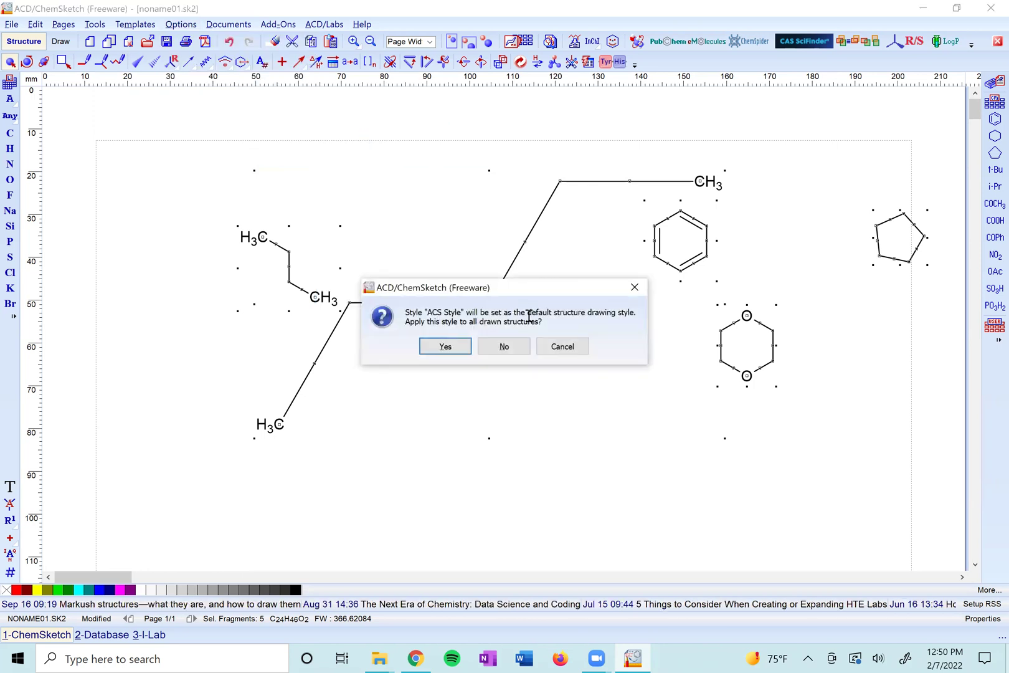
pyautogui.click(454, 346)
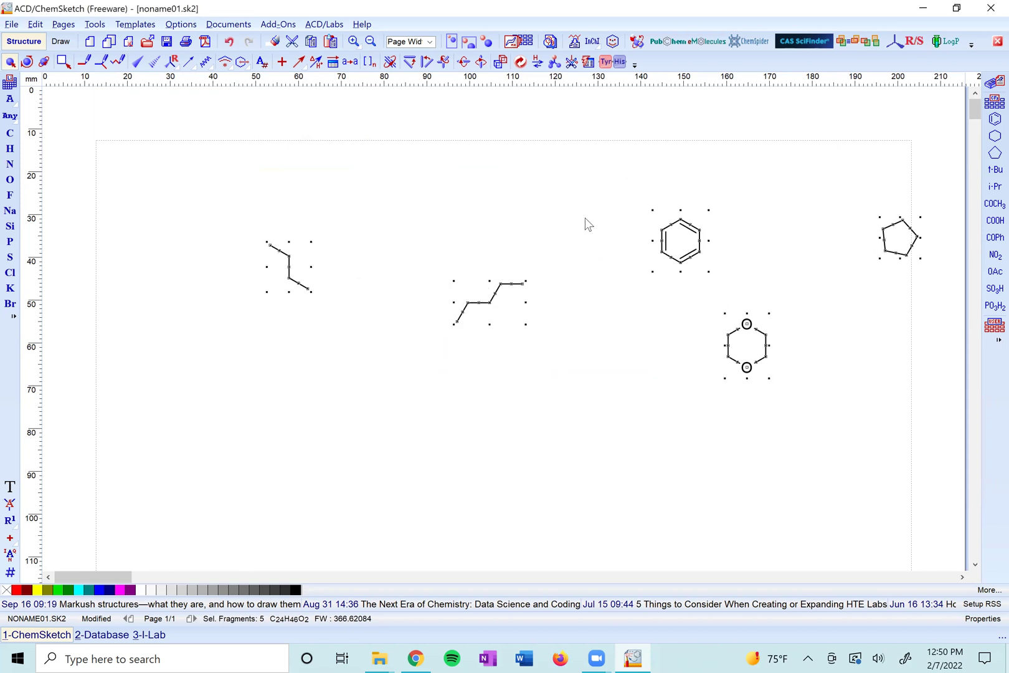
# Move the five-carbon chain up and closer to the four-carbon chain, and clear the selection.
pyautogui.moveTo(442, 258); pyautogui.dragTo(569, 342)
pyautogui.moveTo(497, 290); pyautogui.dragTo(425, 231)
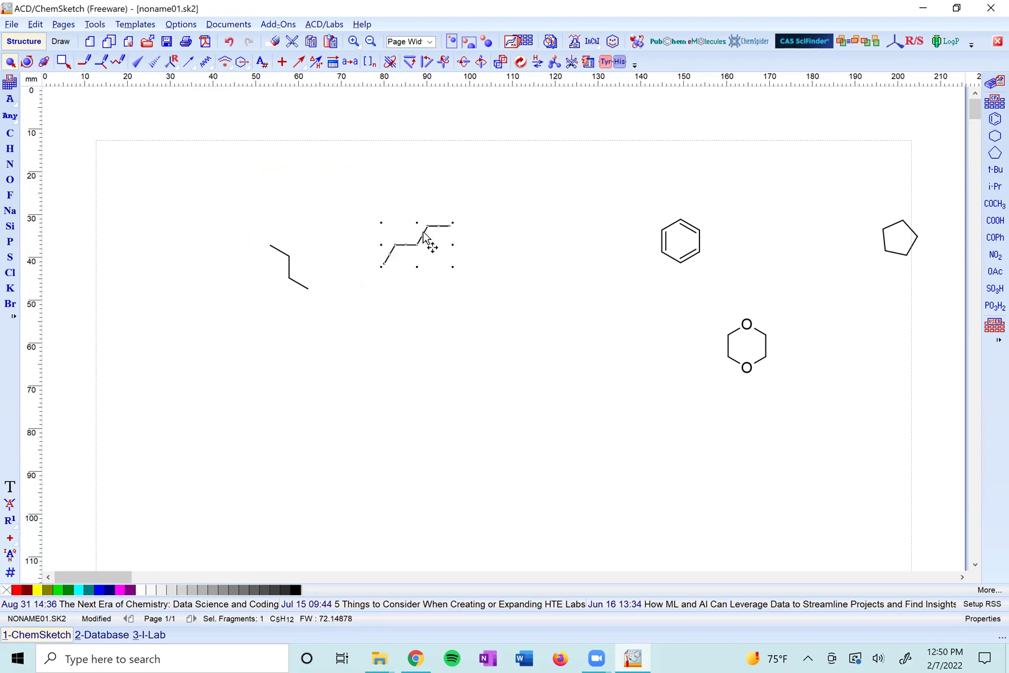
pyautogui.moveTo(746, 283); pyautogui.dragTo(746, 283)
pyautogui.click(585, 292)
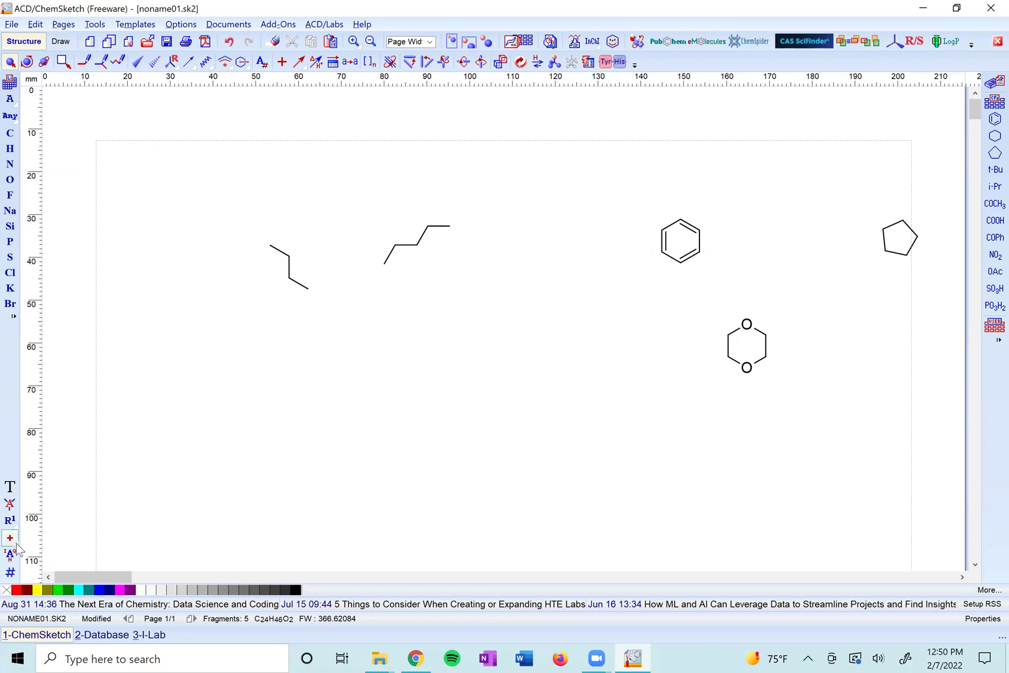
# Place a lone oxygen atom below the five-carbon chain and give it a positive charge.
pyautogui.click(10, 180)
pyautogui.click(414, 375)
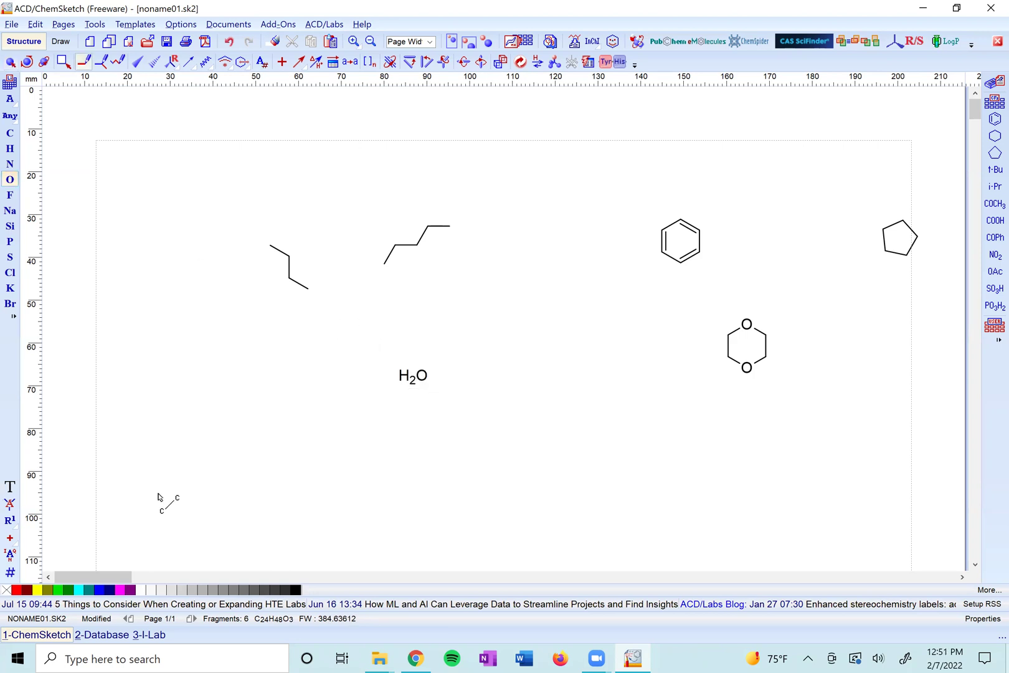
pyautogui.click(10, 537)
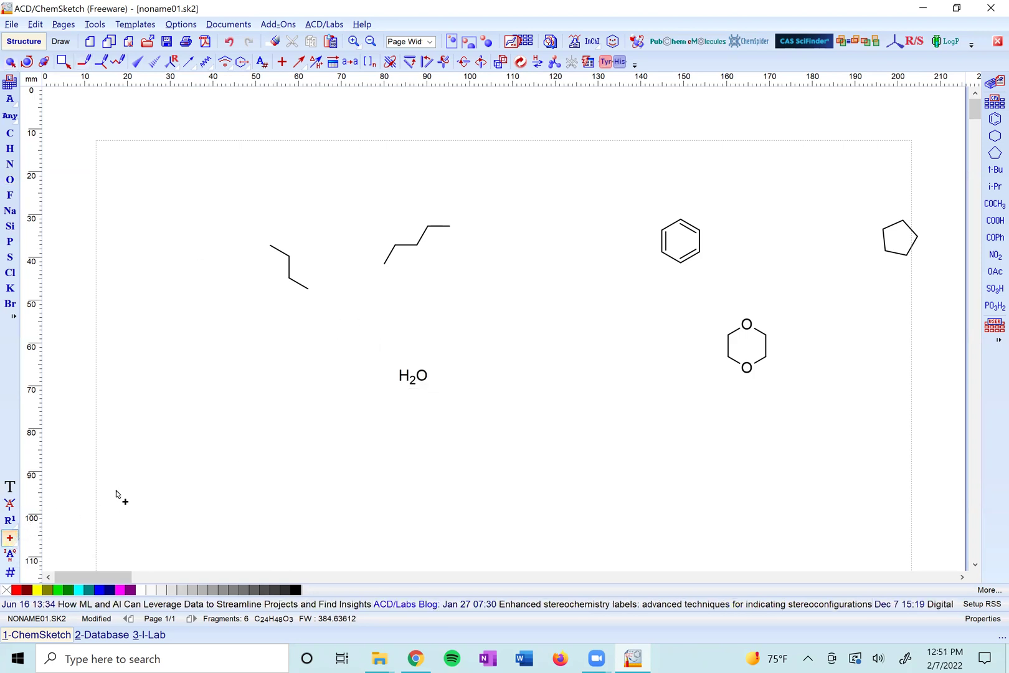
pyautogui.click(424, 375)
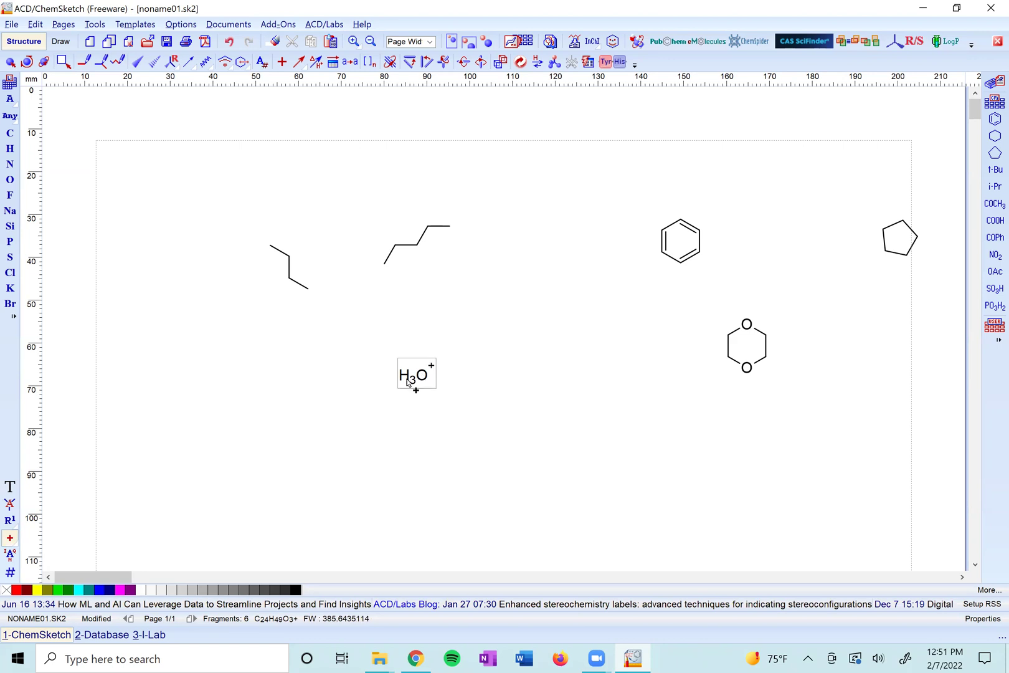
# Change the charge on the lone oxygen below the chains to negative, making it hydroxide.
pyautogui.moveTo(11, 540)
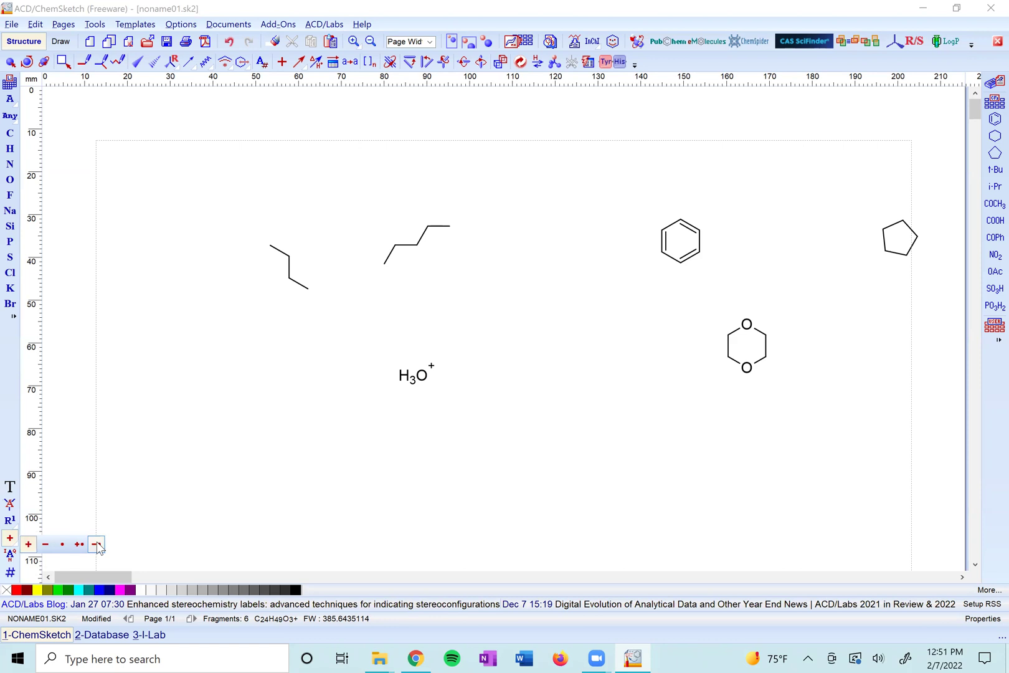
pyautogui.click(46, 545)
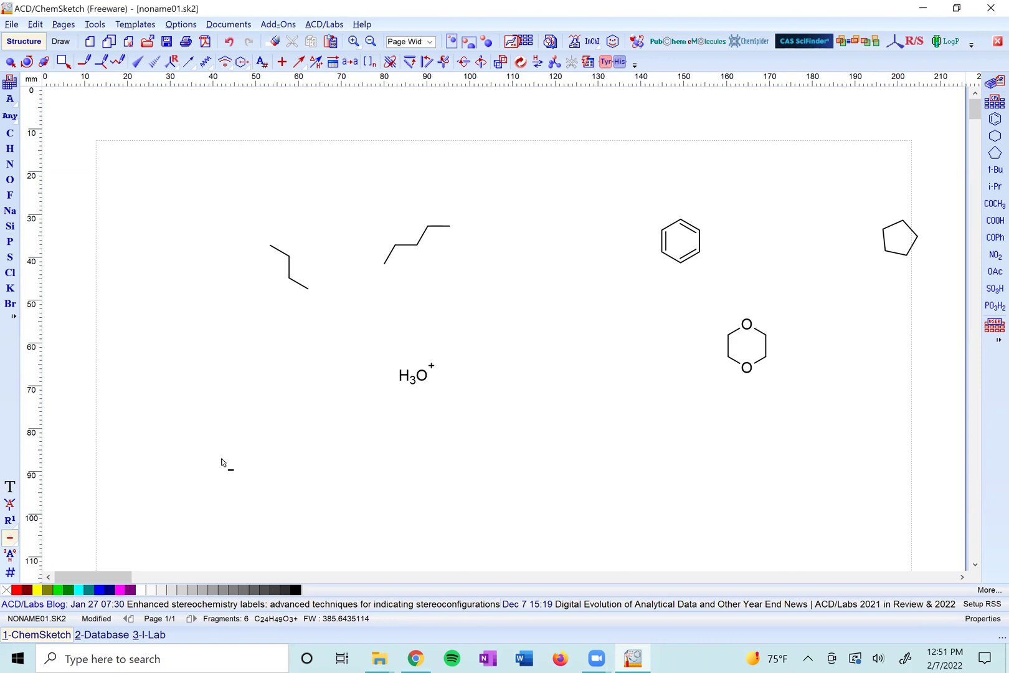
pyautogui.click(426, 385)
pyautogui.click(426, 381)
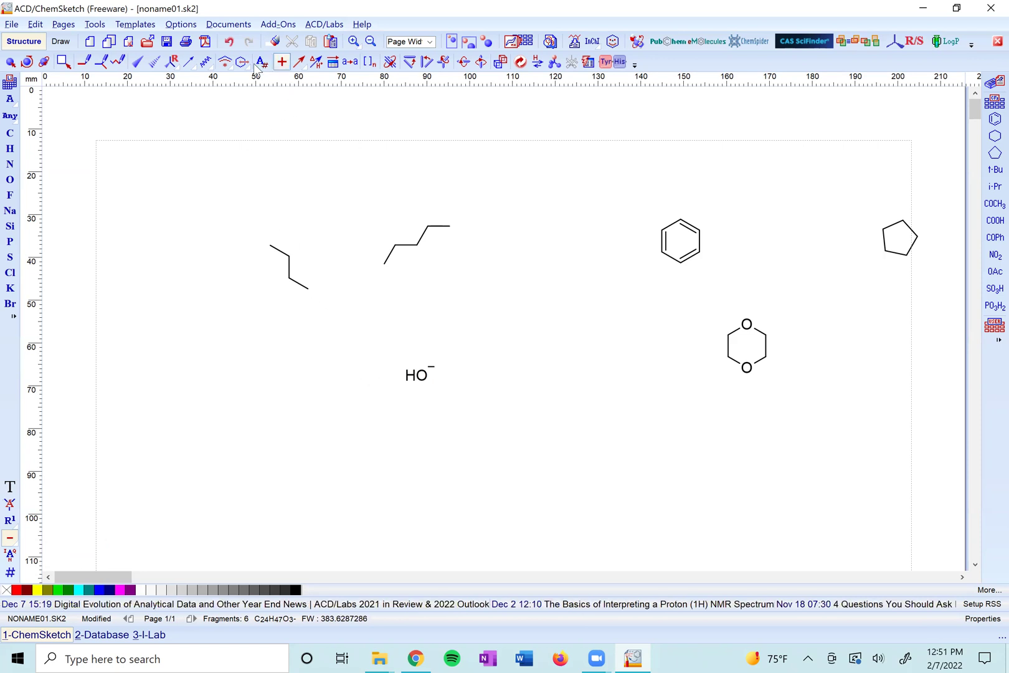
# Add a reaction plus beside the five-carbon chain and a horizontal reaction arrow below and to the right of it.
pyautogui.click(282, 61)
pyautogui.click(456, 260)
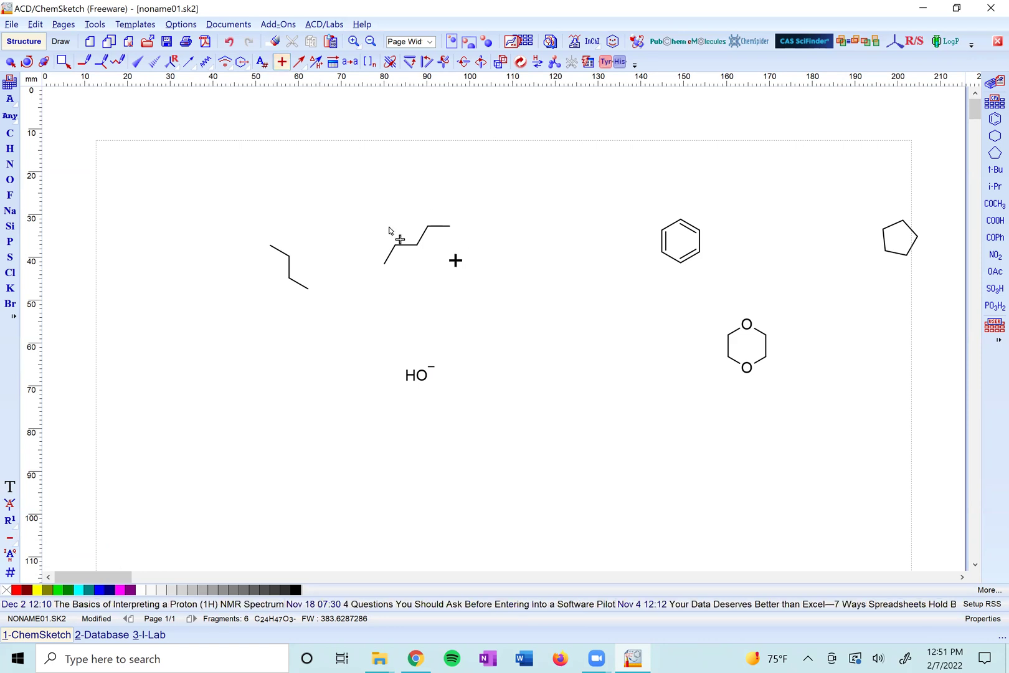
pyautogui.click(300, 62)
pyautogui.click(478, 305)
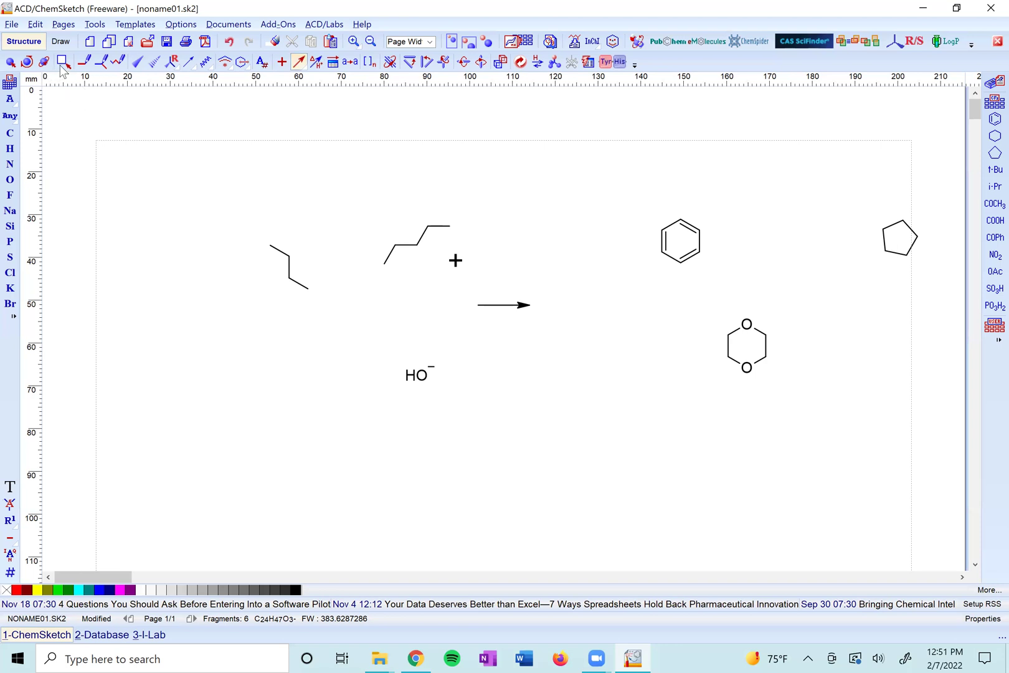
# Switch to Draw mode and add a bold text label "1" beneath the four-carbon chain.
pyautogui.click(60, 41)
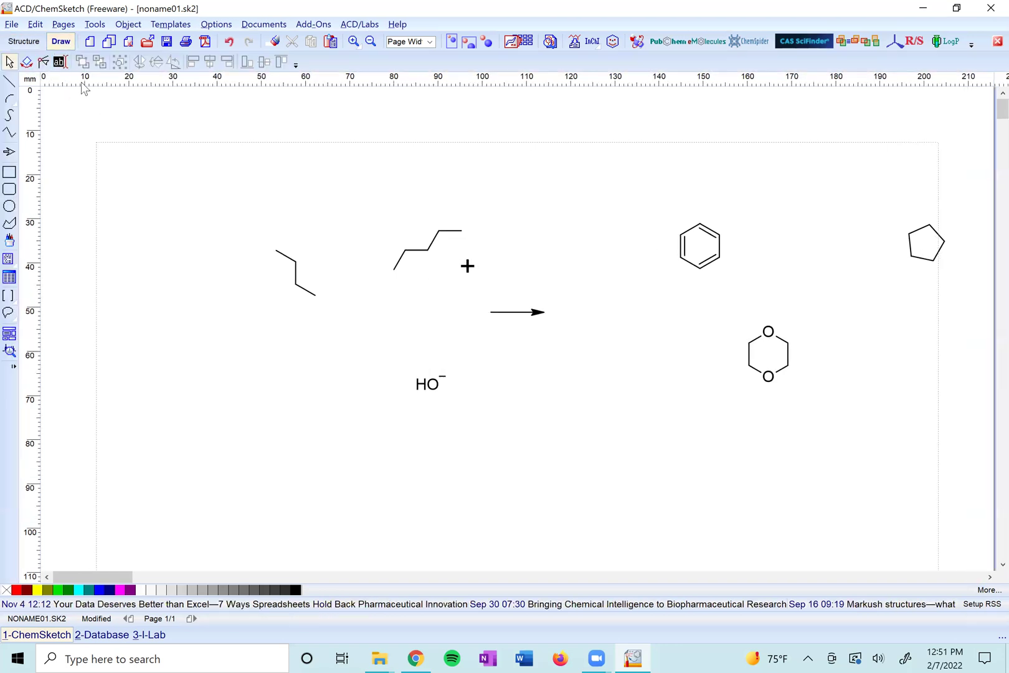
pyautogui.click(35, 45)
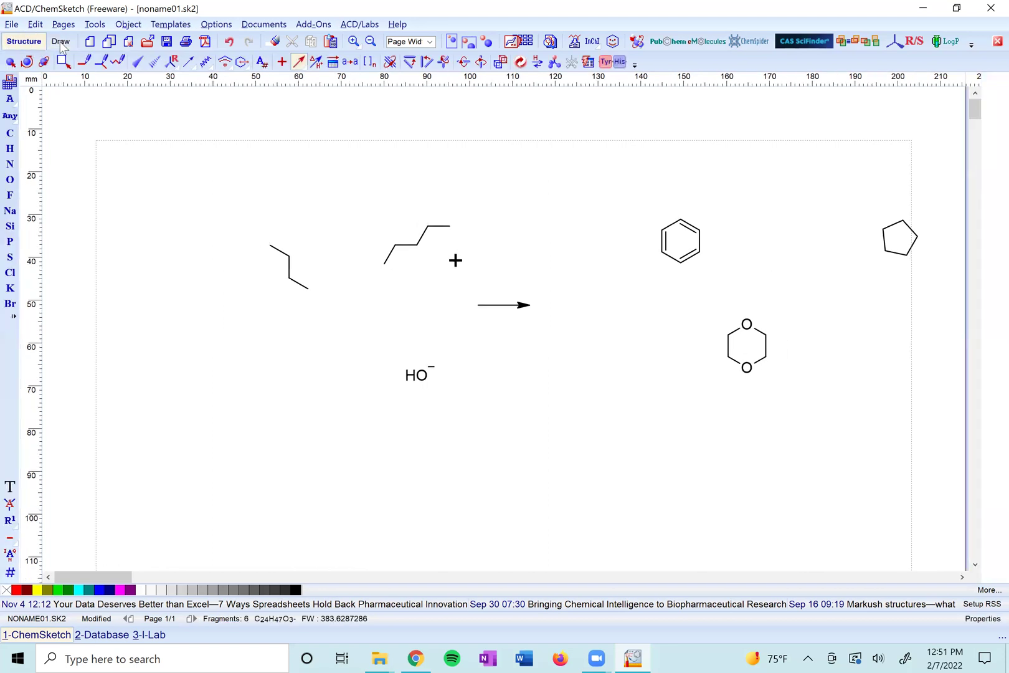
pyautogui.click(61, 43)
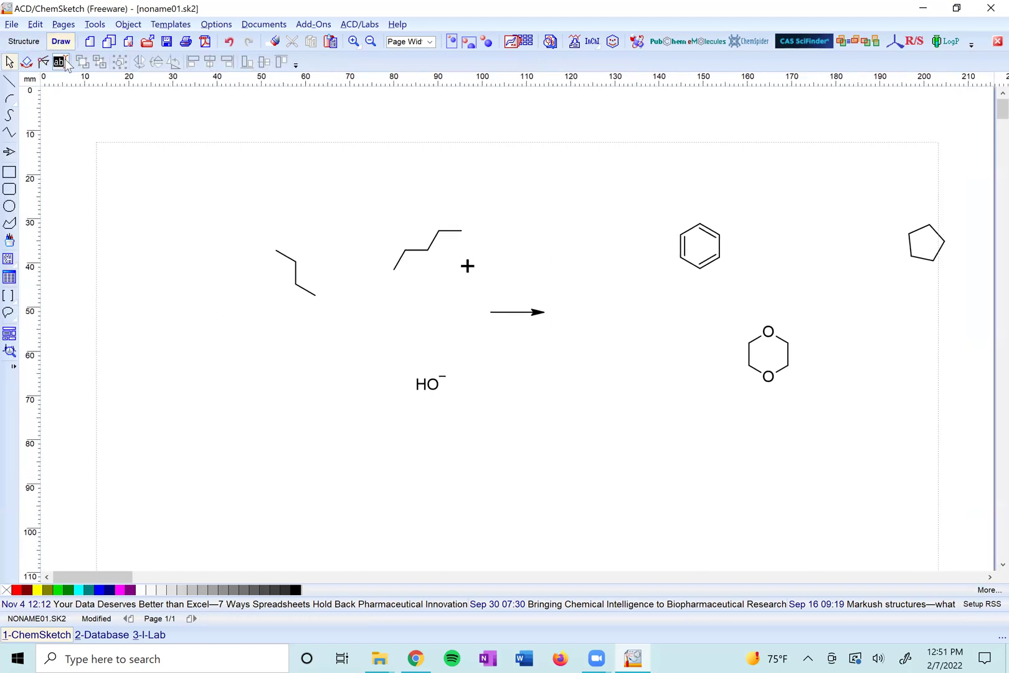
pyautogui.click(298, 317)
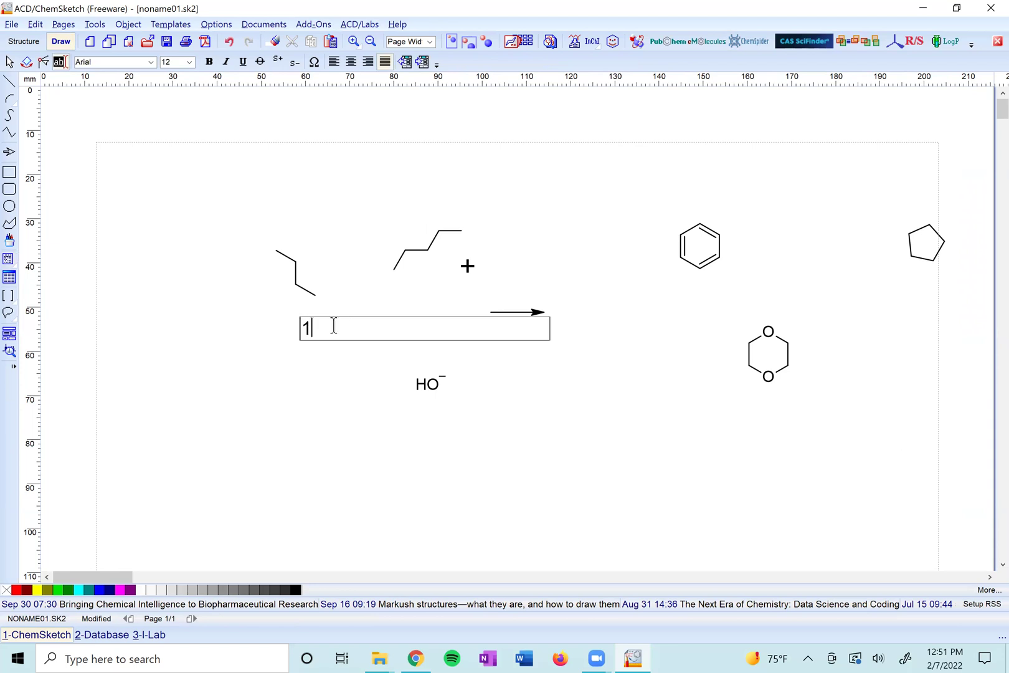
pyautogui.doubleClick(304, 331)
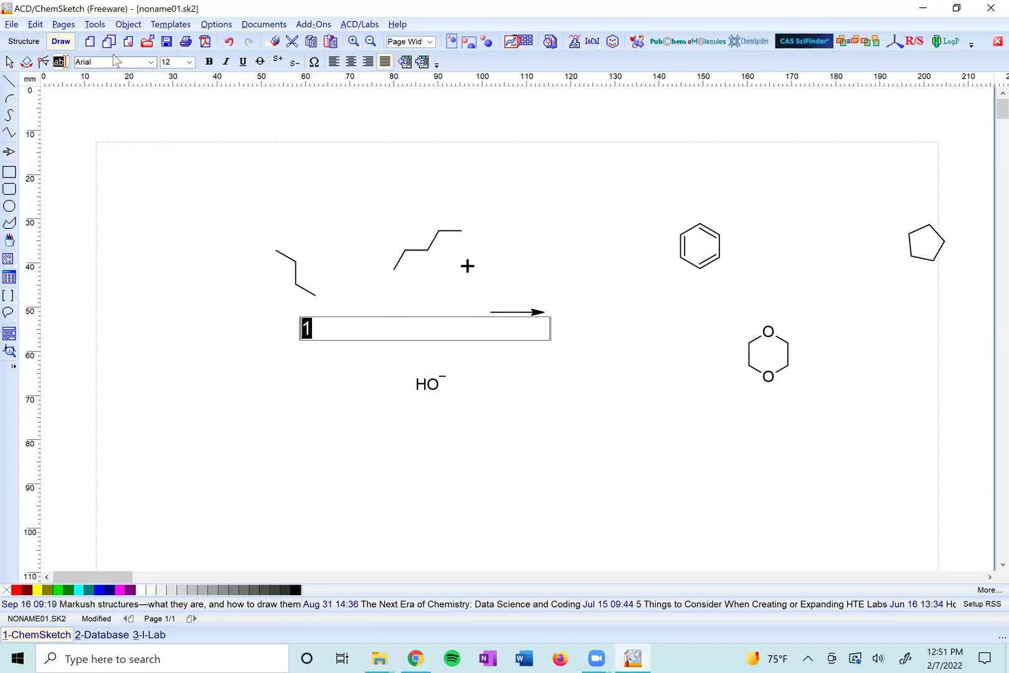
pyautogui.click(209, 61)
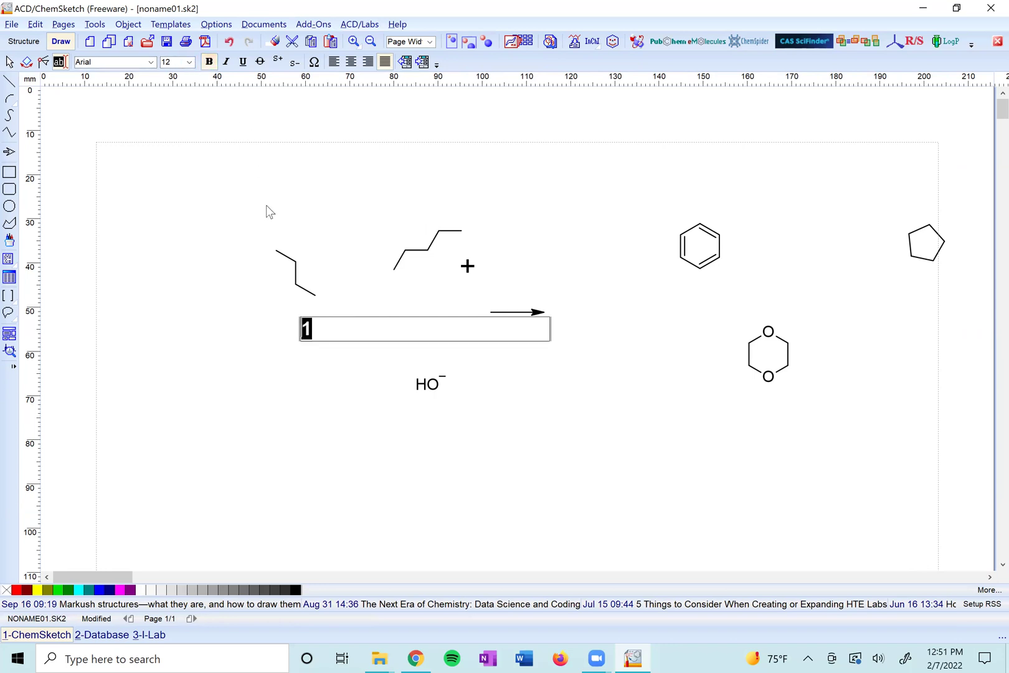
pyautogui.click(237, 252)
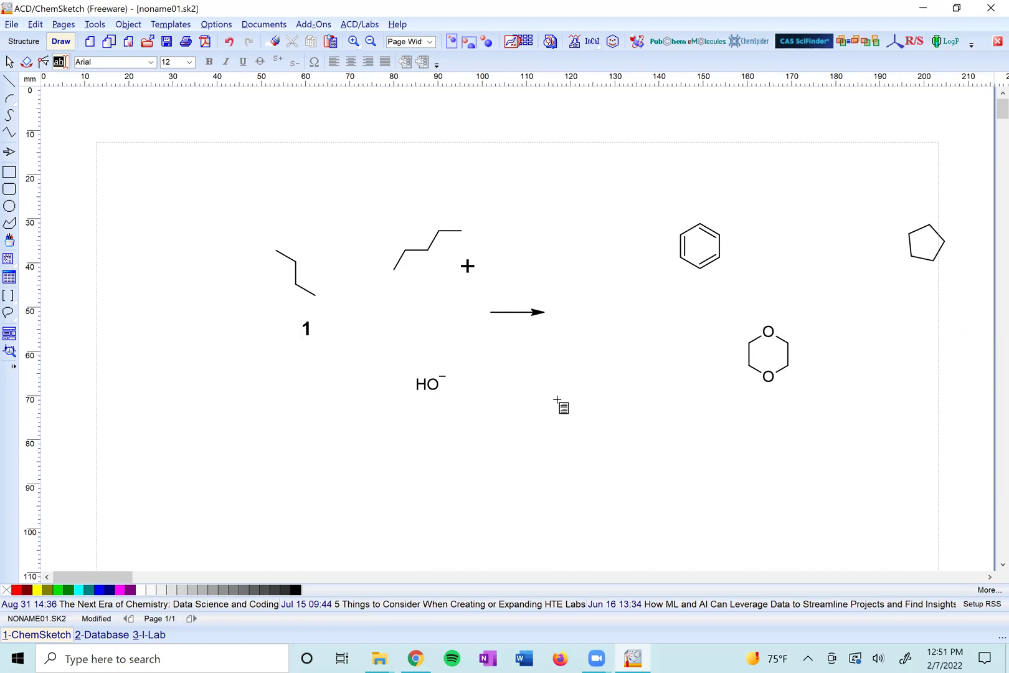
# Return to Structure mode and add a solid wedge bond and a hashed wedge bond to the four-carbon chain's second carbon.
pyautogui.click(24, 41)
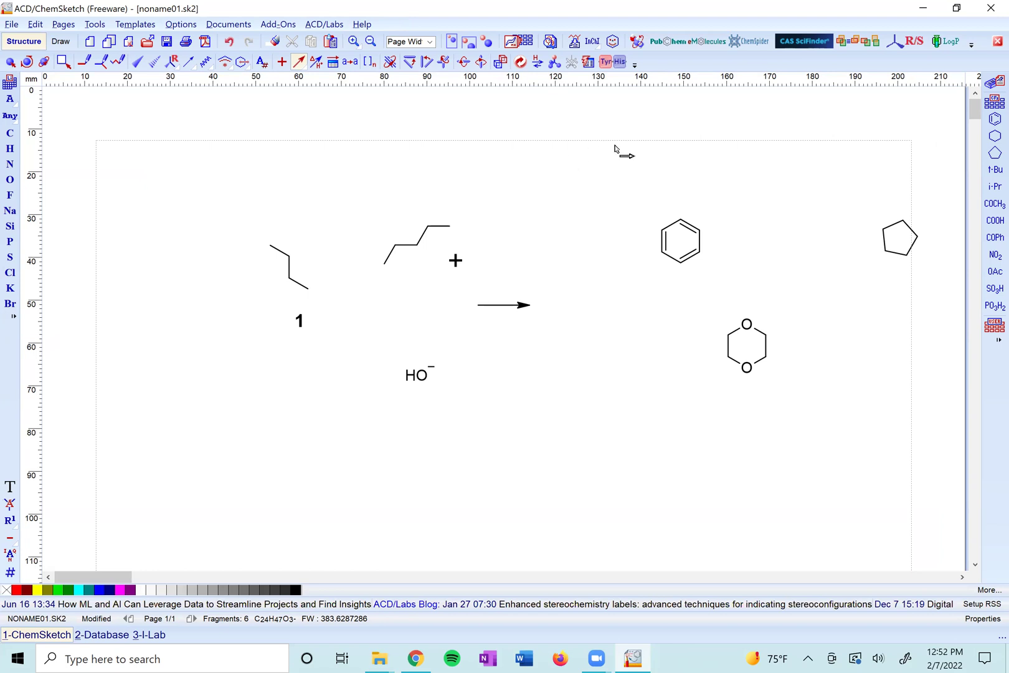
pyautogui.click(139, 63)
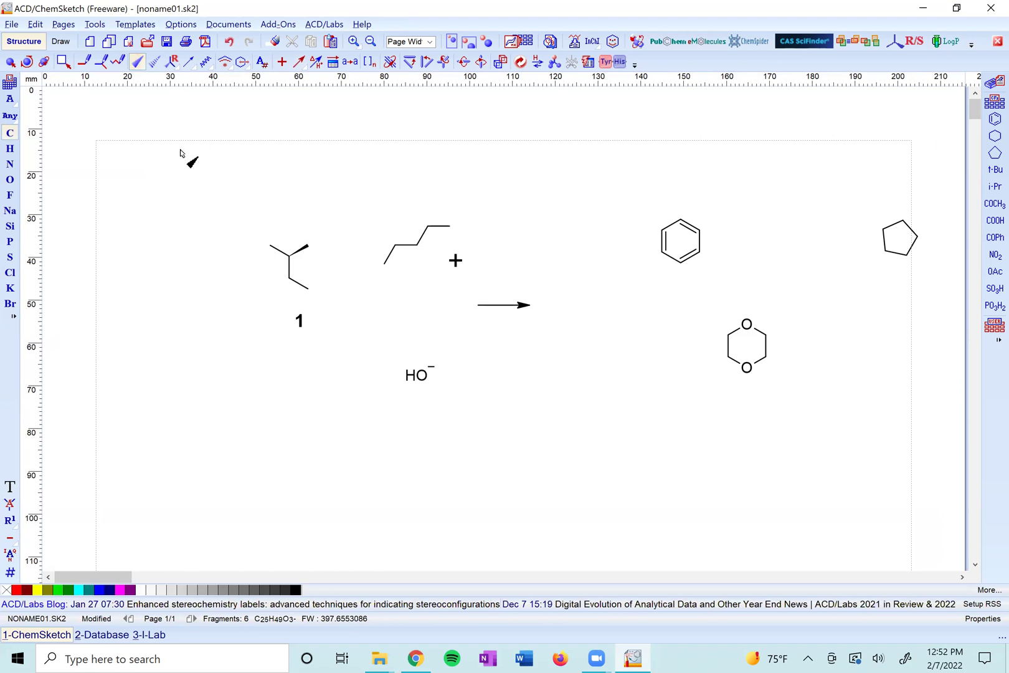
pyautogui.click(155, 61)
pyautogui.click(293, 255)
pyautogui.click(291, 254)
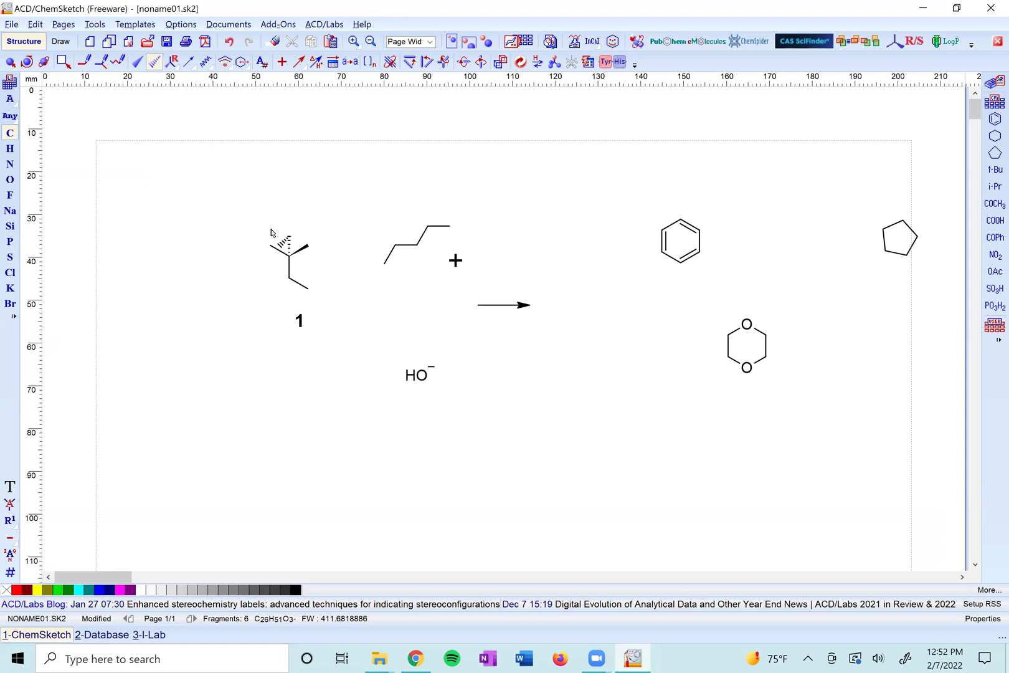